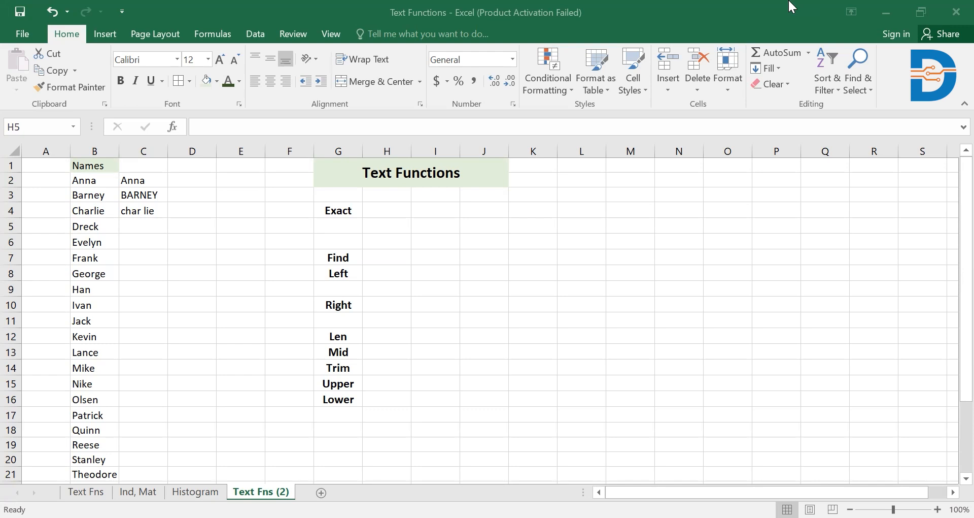
Enter an EXACT formula in H4, beside the Exact label, comparing the text in B2 with C2
click(393, 204)
click(393, 204)
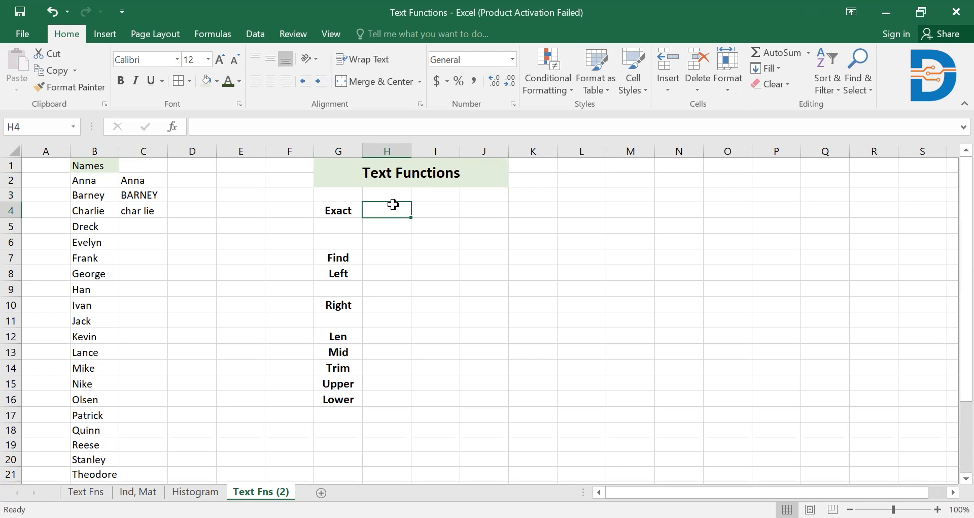
text(=)
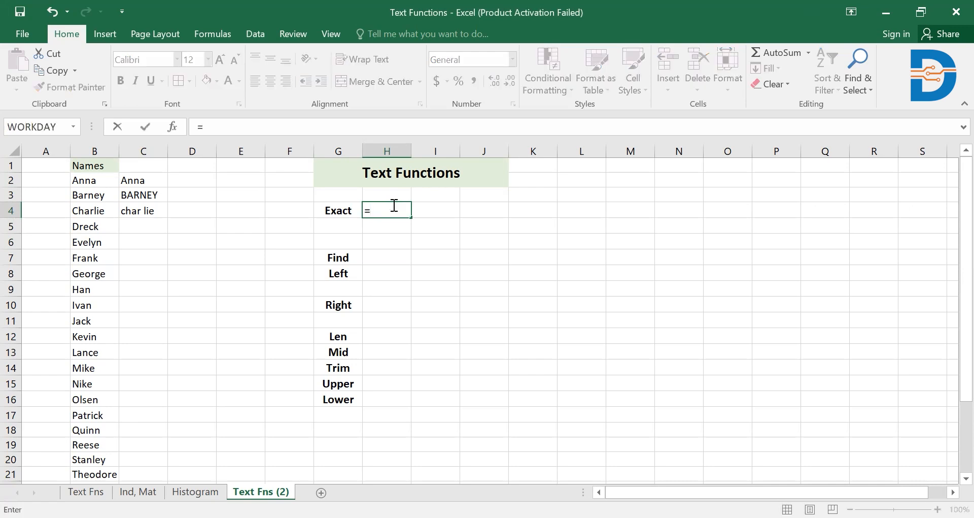
text(exact)
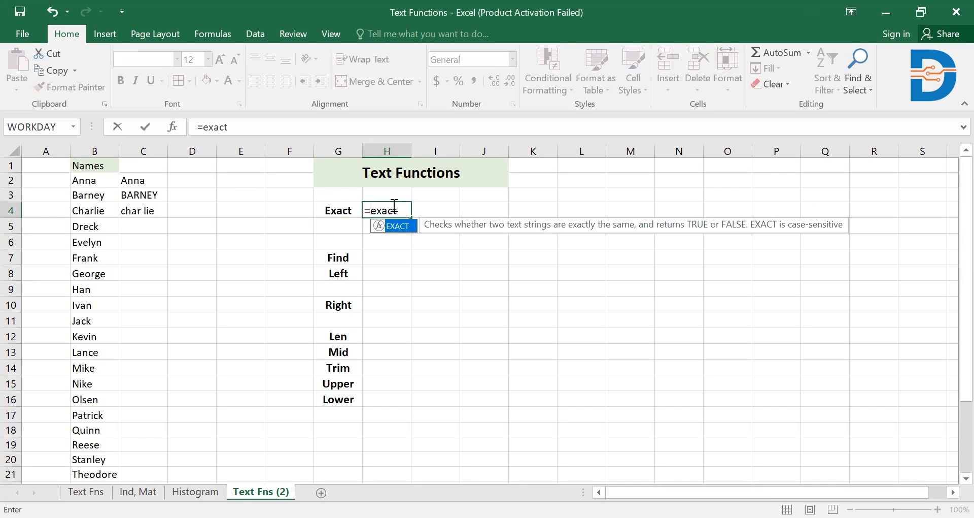
text(()
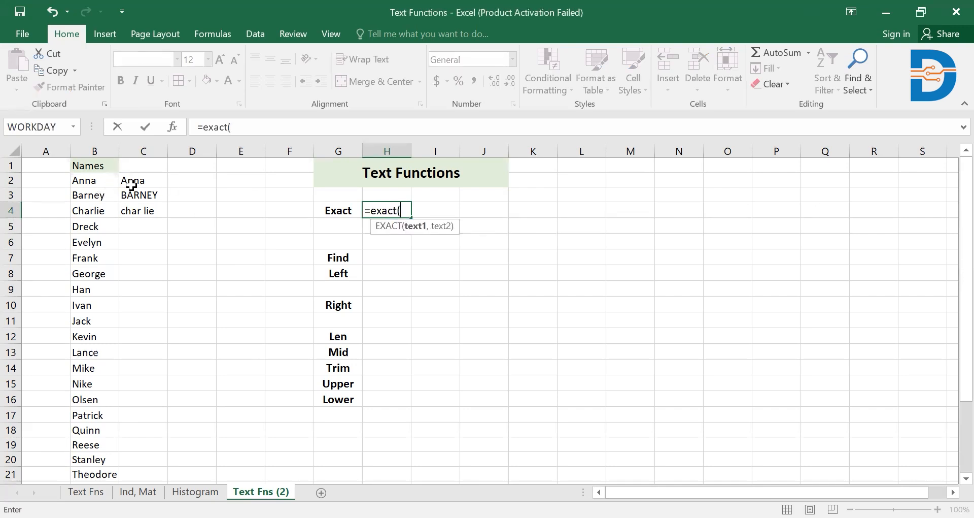
click(87, 181)
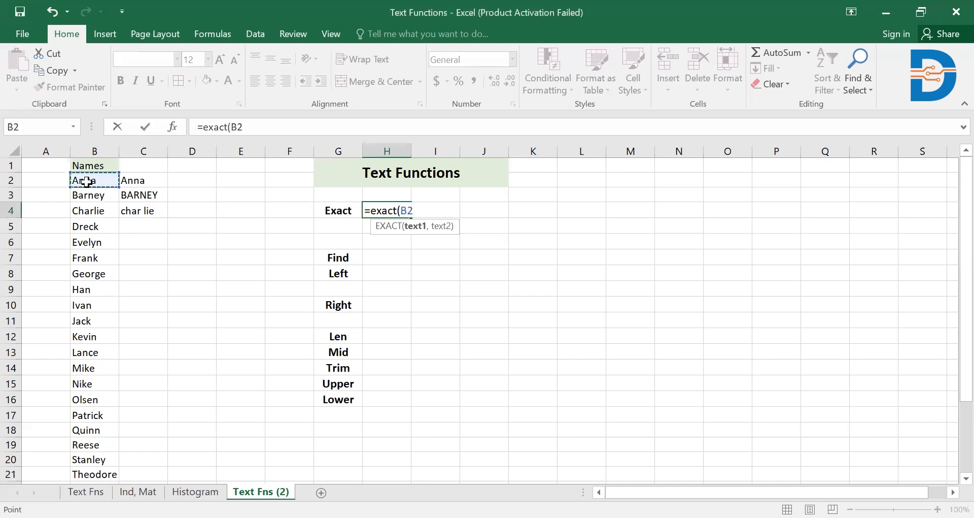
text(,)
click(138, 181)
text())
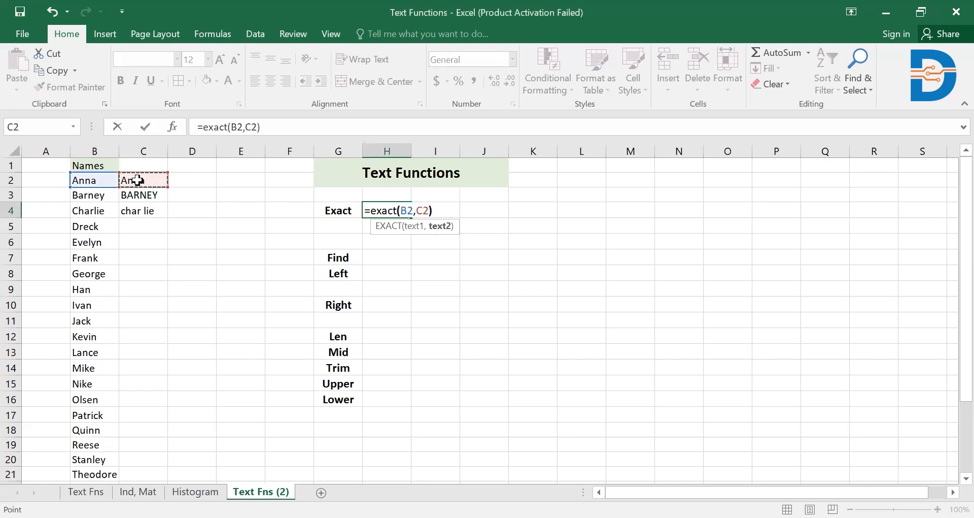
key(Return)
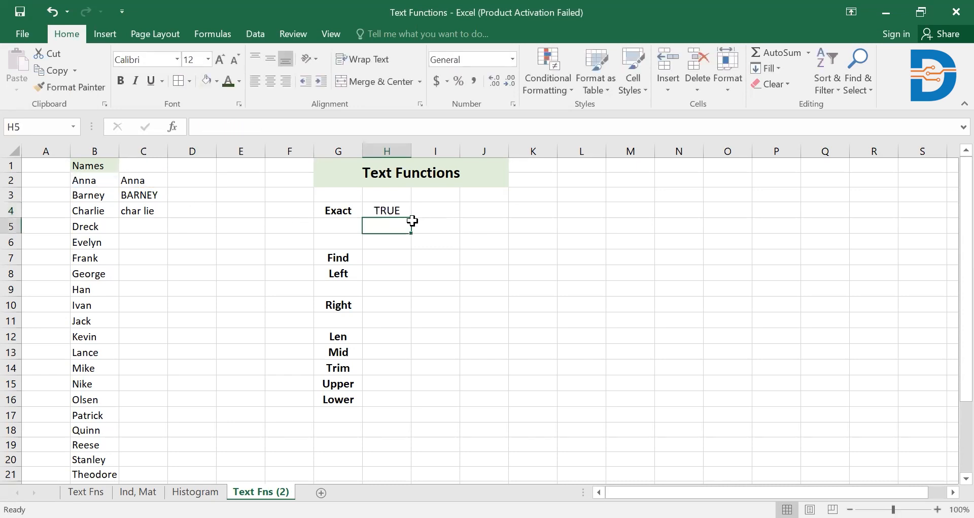
Enter an EXACT formula in H5 comparing the text in B3 with the uppercase version in C3
text(=)
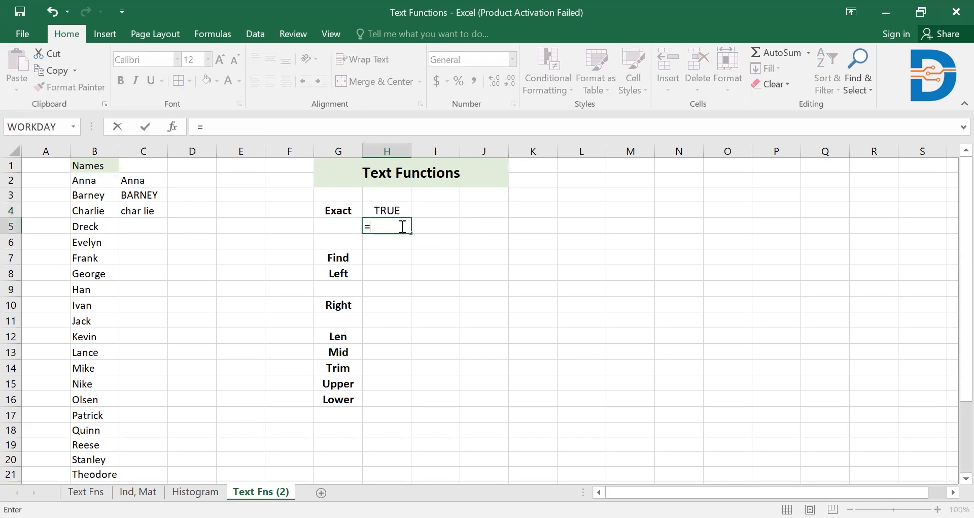
text(exact)
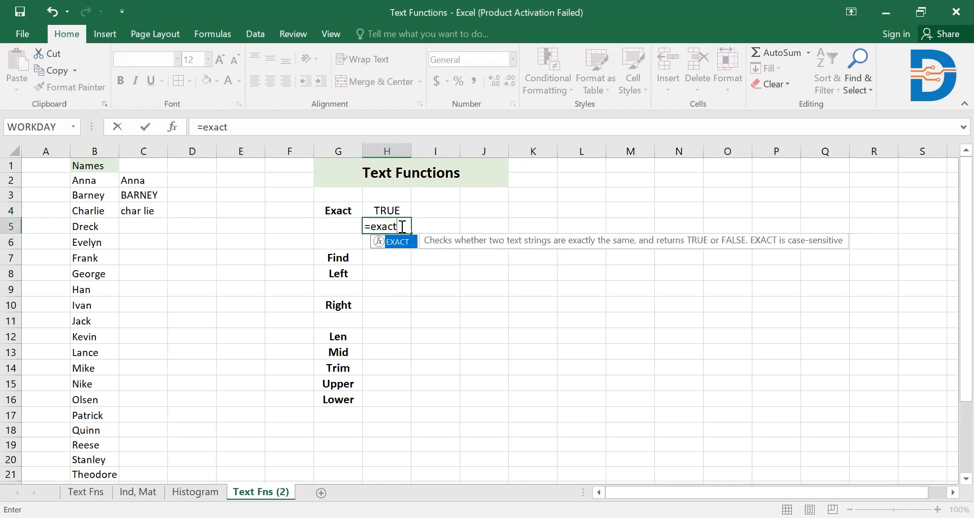
text(()
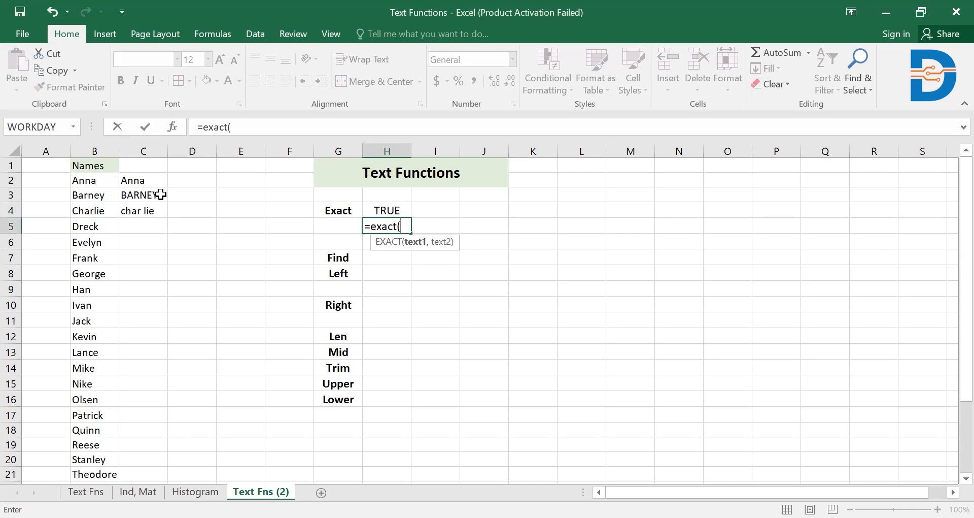
click(105, 193)
text(,)
click(136, 193)
text())
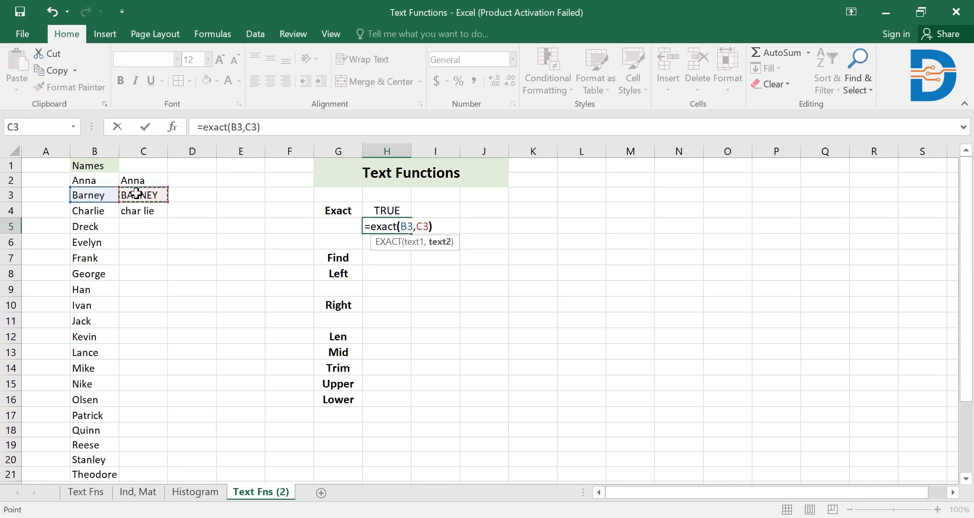
key(Return)
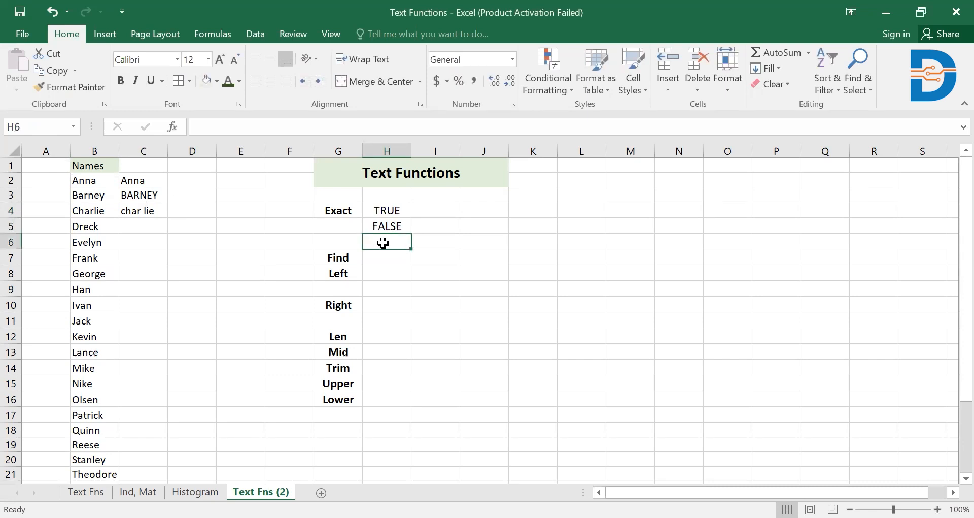
Enter an EXACT formula in H6 comparing the text in B4 with the spaced version in C4
text(=)
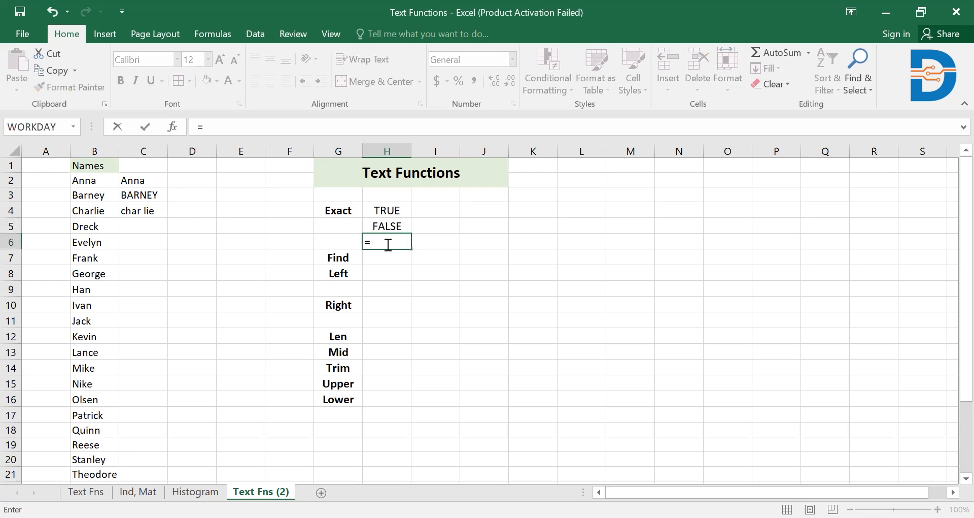
text(excat)
key(BackSpace)
key(BackSpace)
text(act()
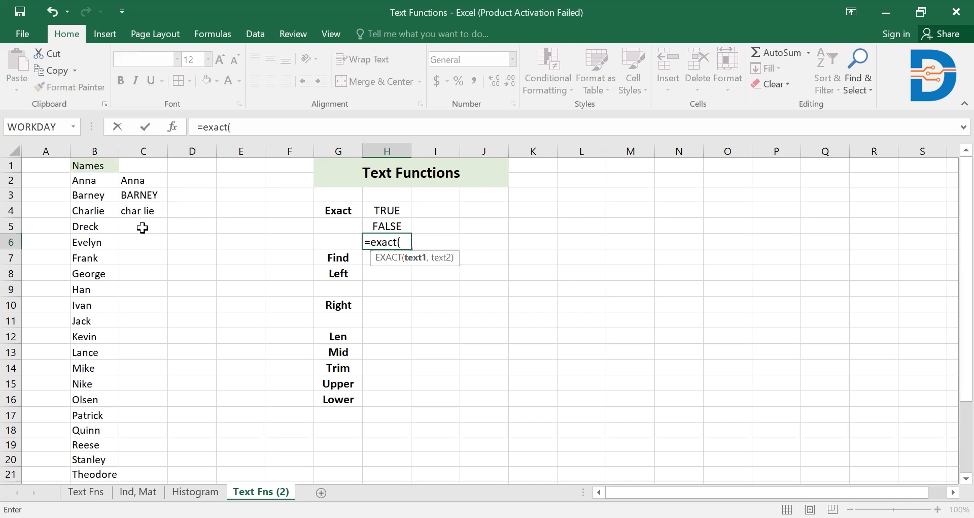
click(84, 212)
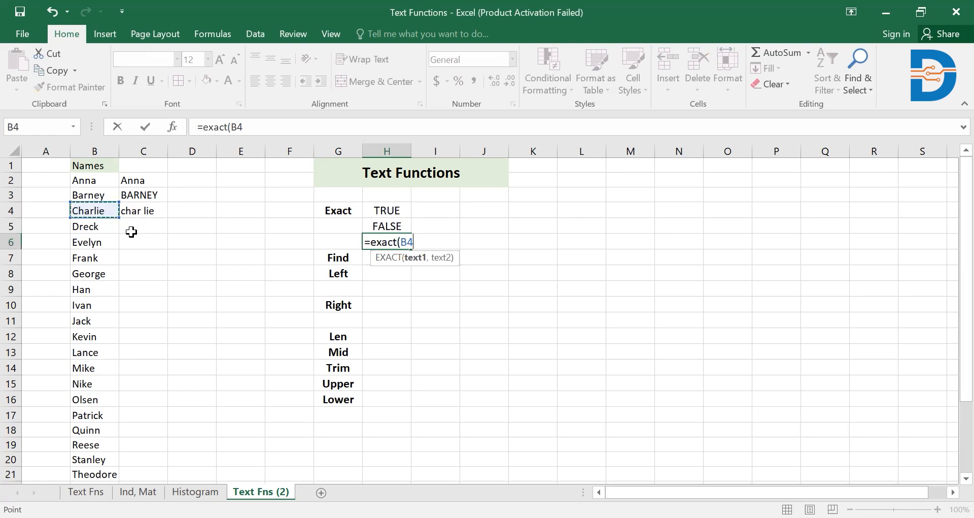
text(,)
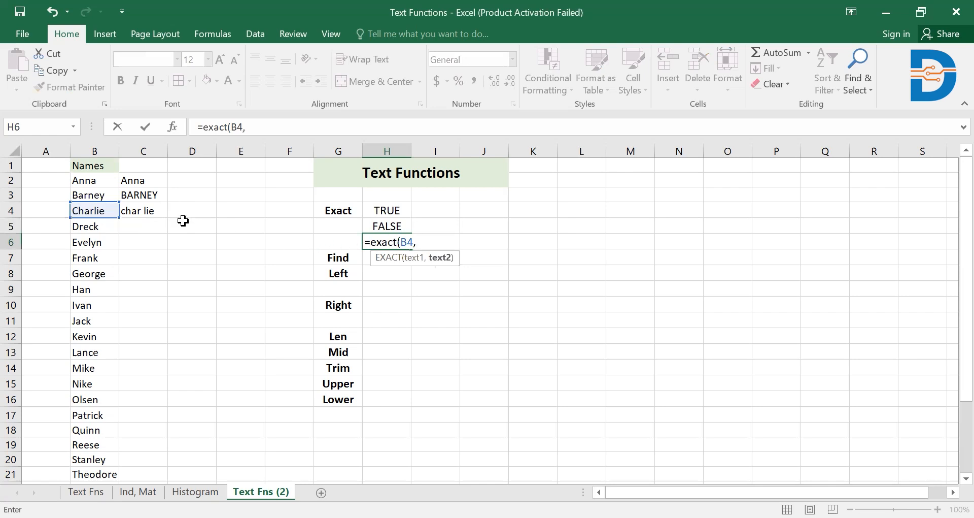
click(155, 206)
text())
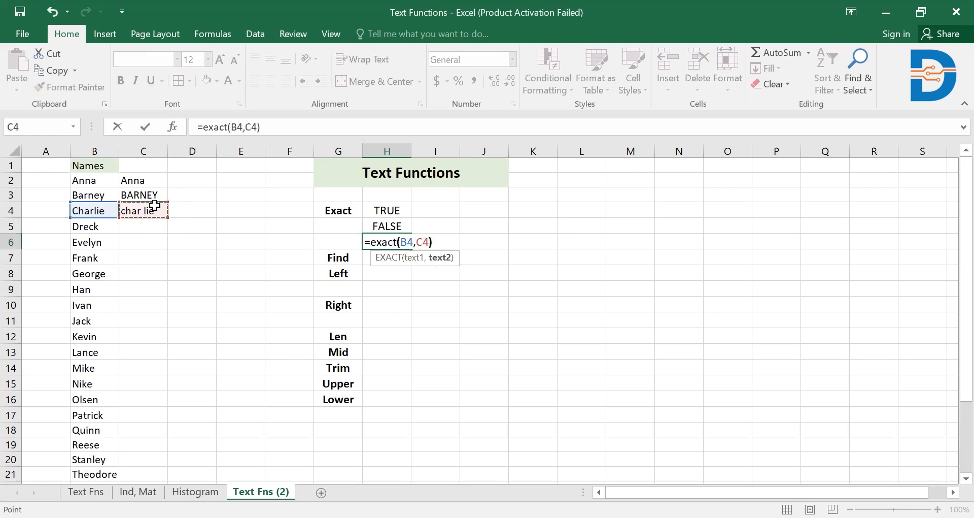
key(Return)
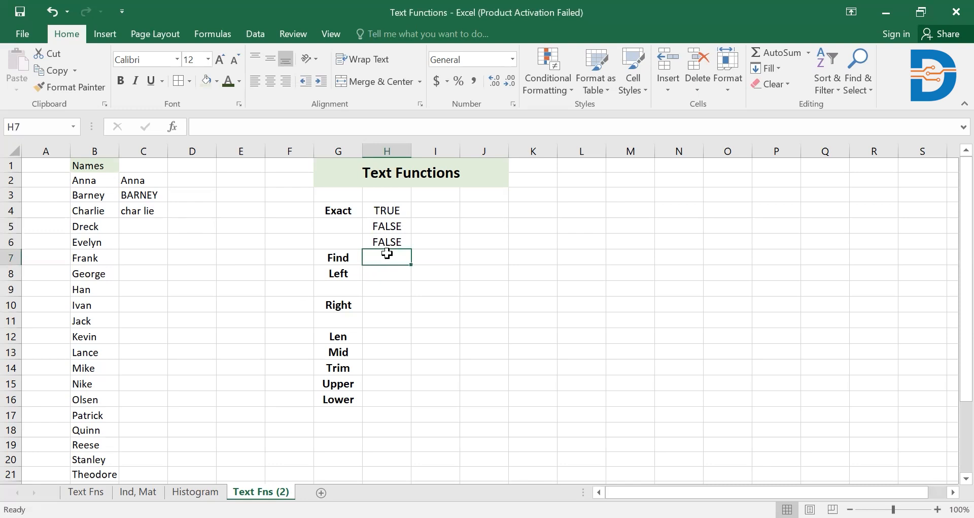
Enter a FIND formula in H7, beside the Find label, locating "lie" within the text in B4
text(=f)
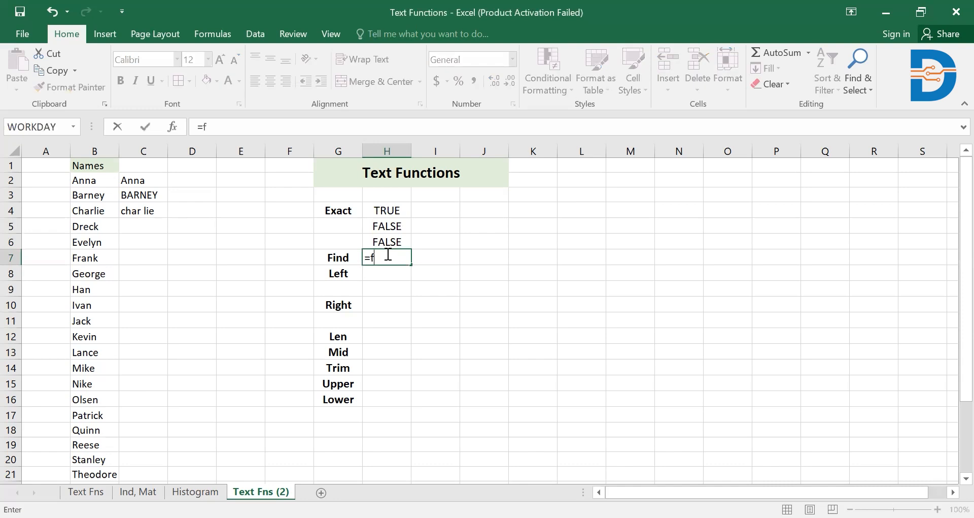
text(ind)
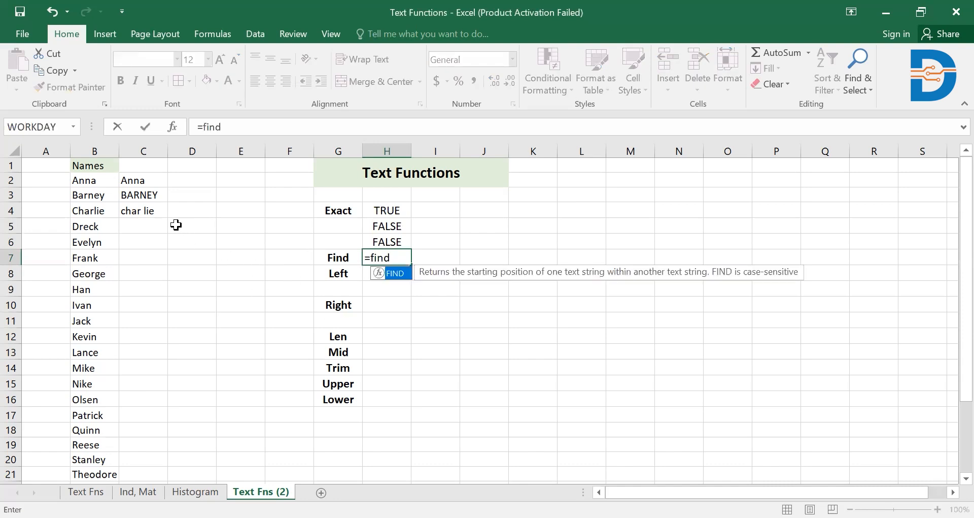
click(94, 215)
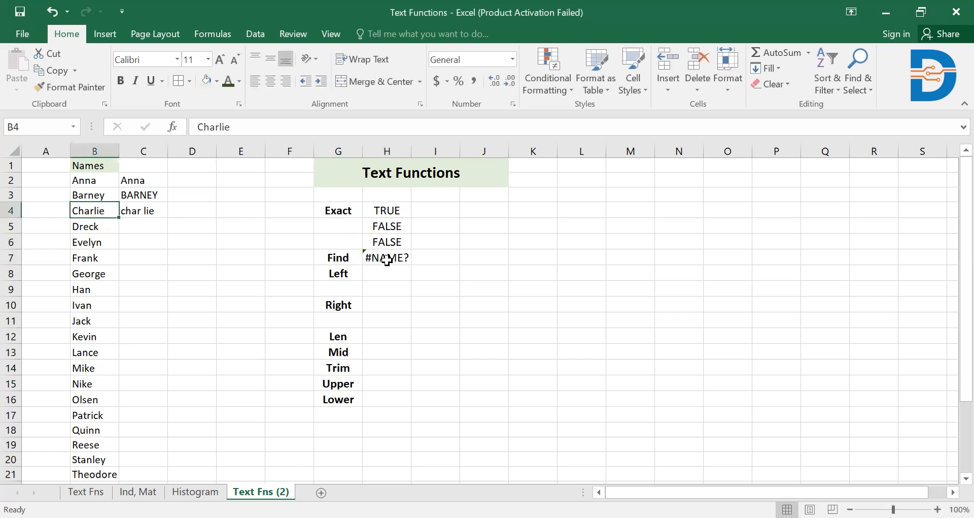
double_click(388, 260)
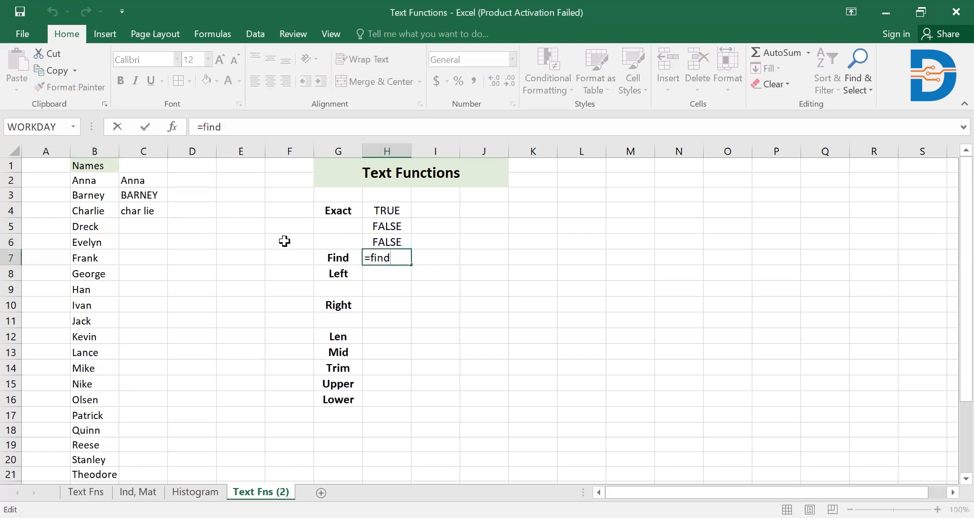
text(("lie)
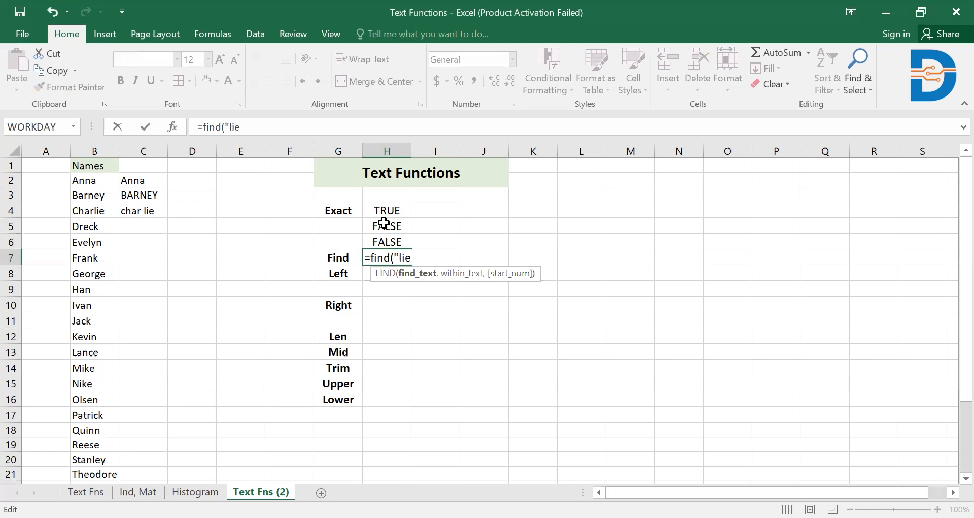
text(",)
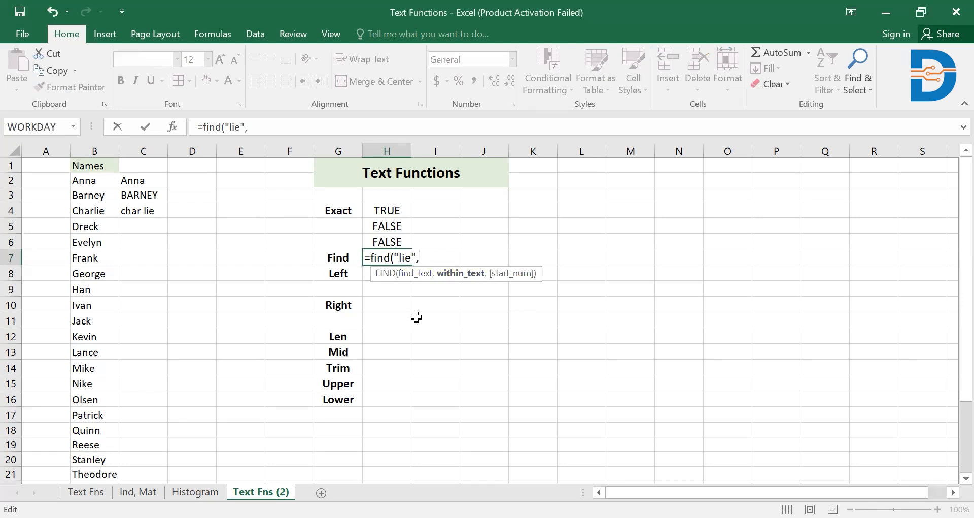
text(,)
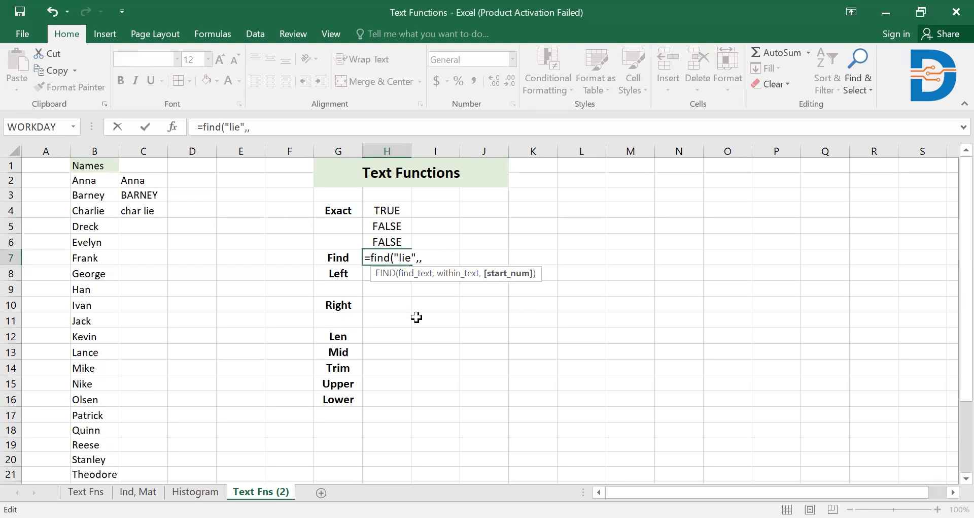
key(BackSpace)
click(89, 210)
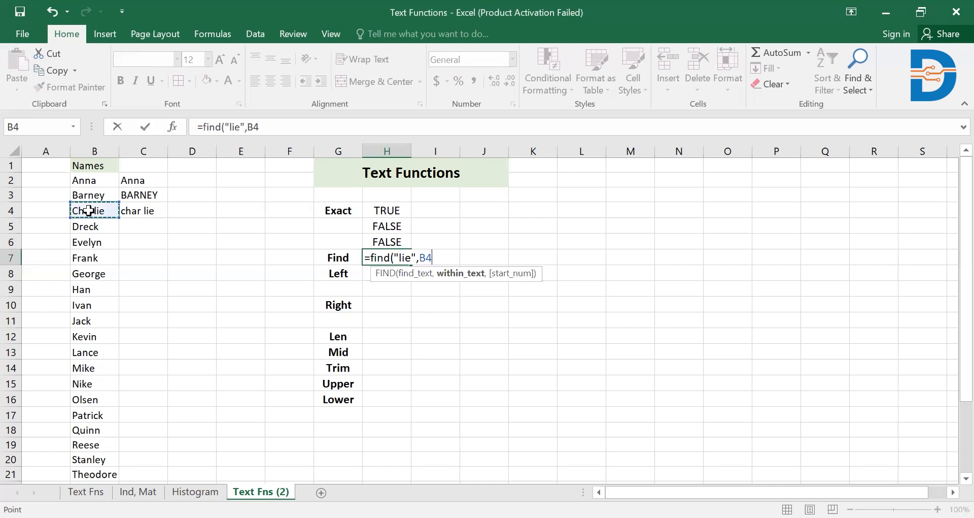
key(Return)
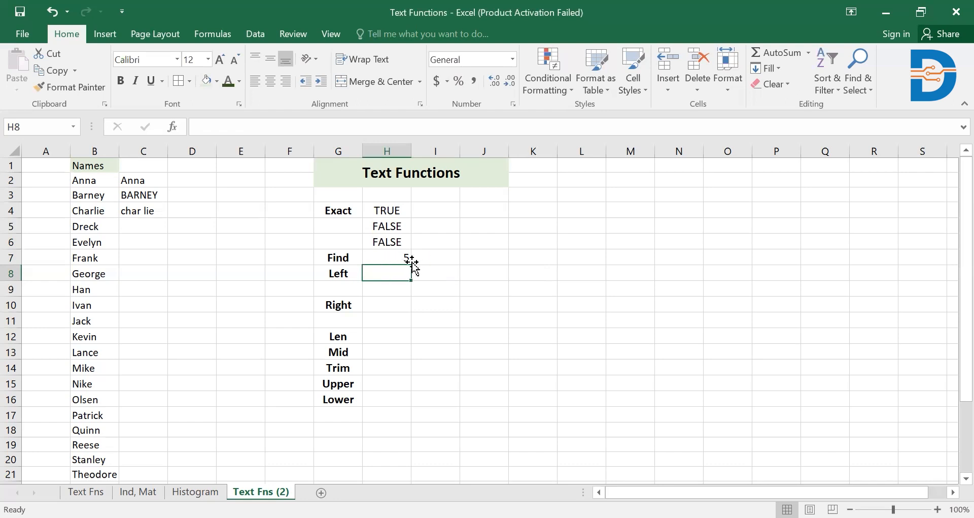
Enter a second FIND formula in I7 that locates "n" within the text in B3
click(434, 261)
text(=)
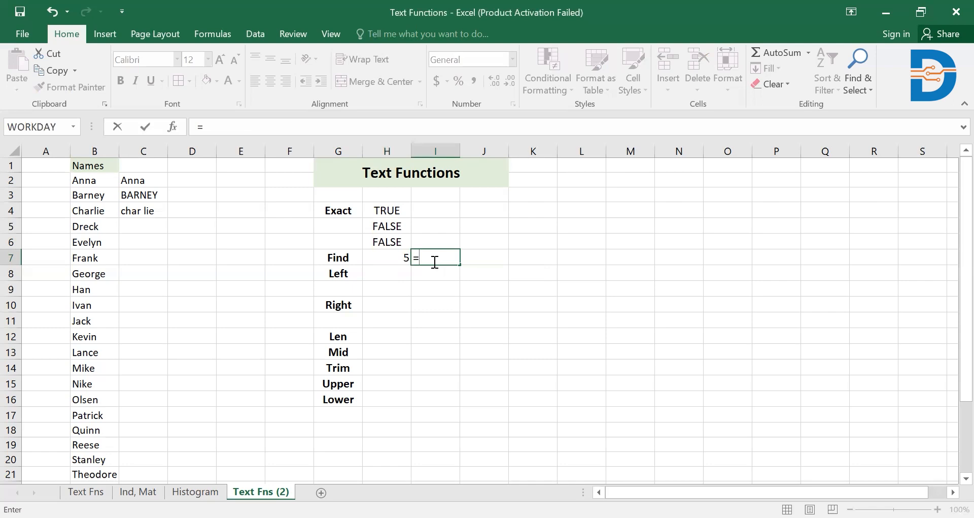
text(find)
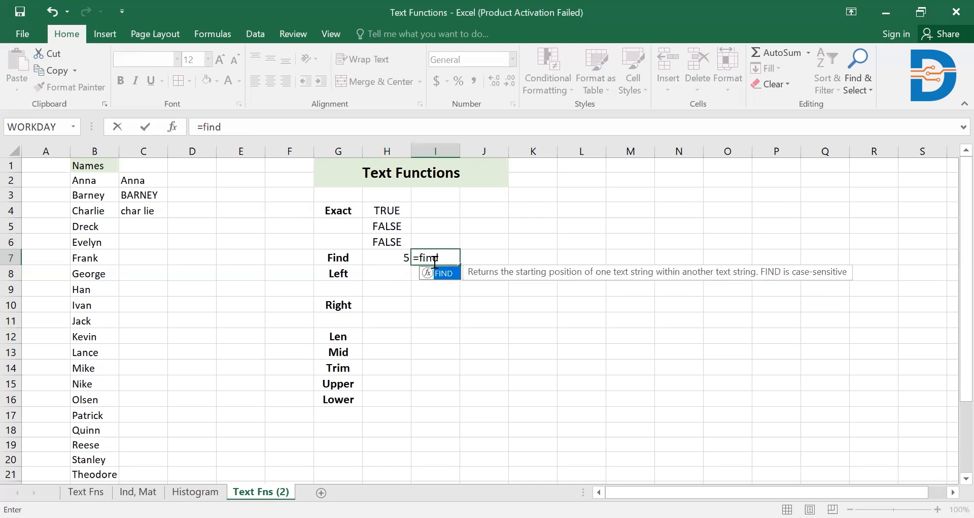
text(("n)
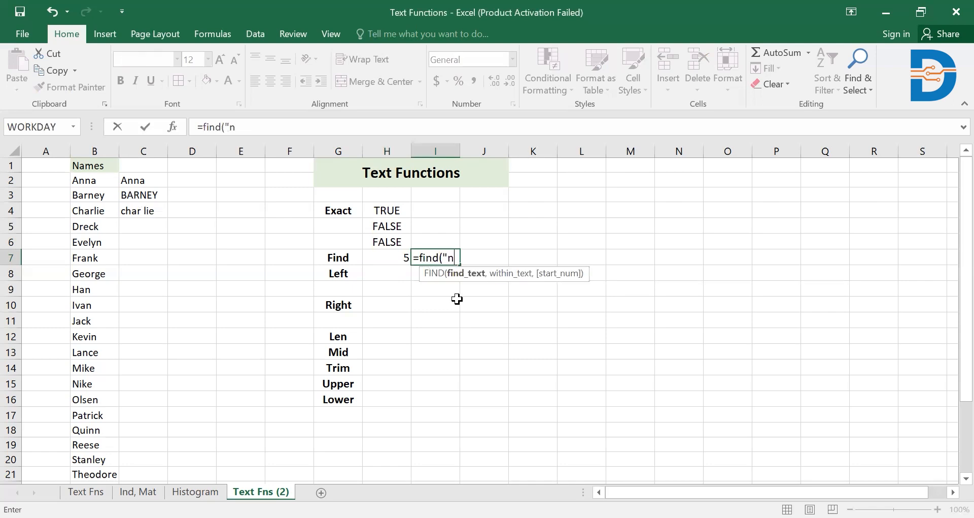
text(",)
click(101, 193)
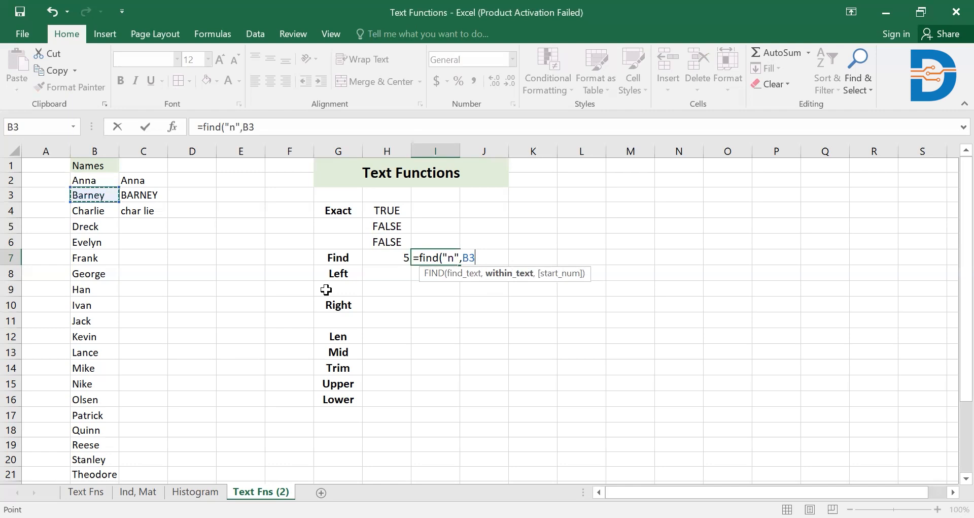
key(Return)
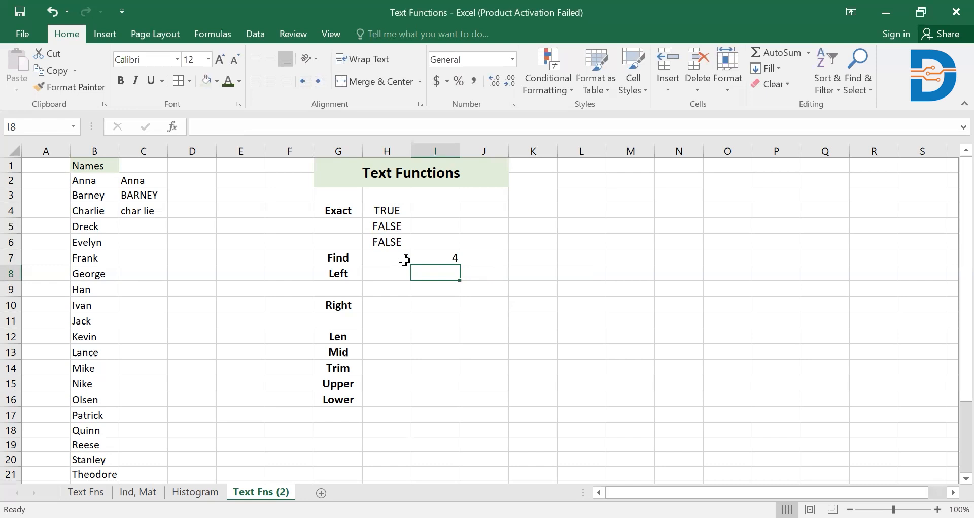
Enter a LEFT formula in H8, beside the Left label, on the text in B3 without a character count
click(396, 274)
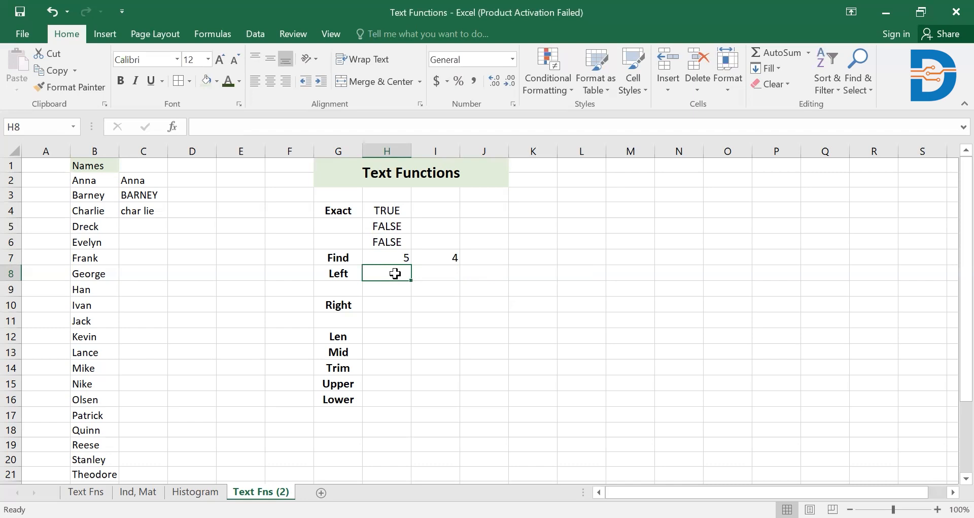
text(=)
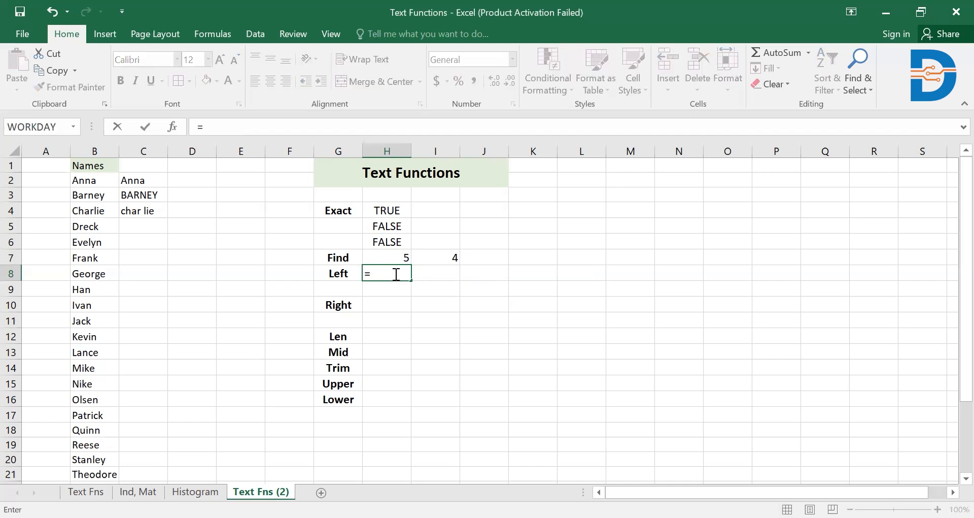
text(left)
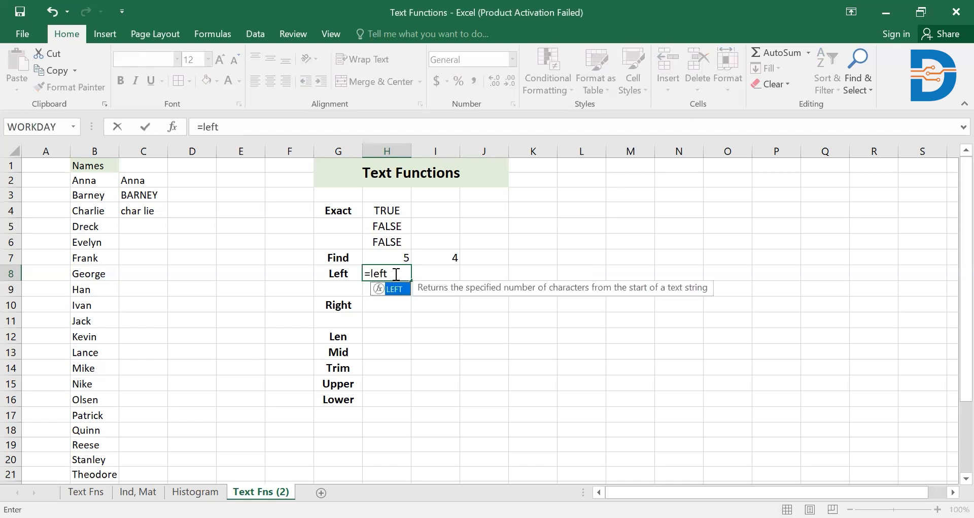
text(()
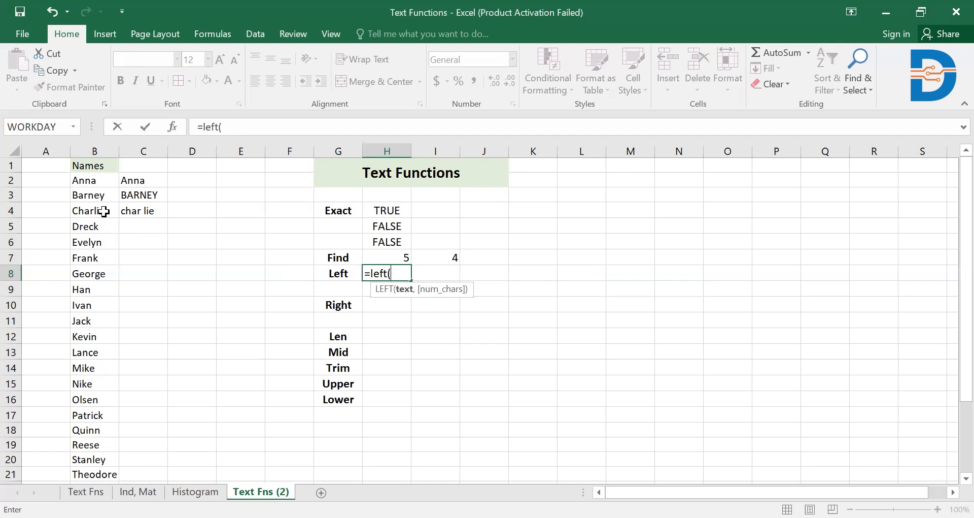
click(103, 196)
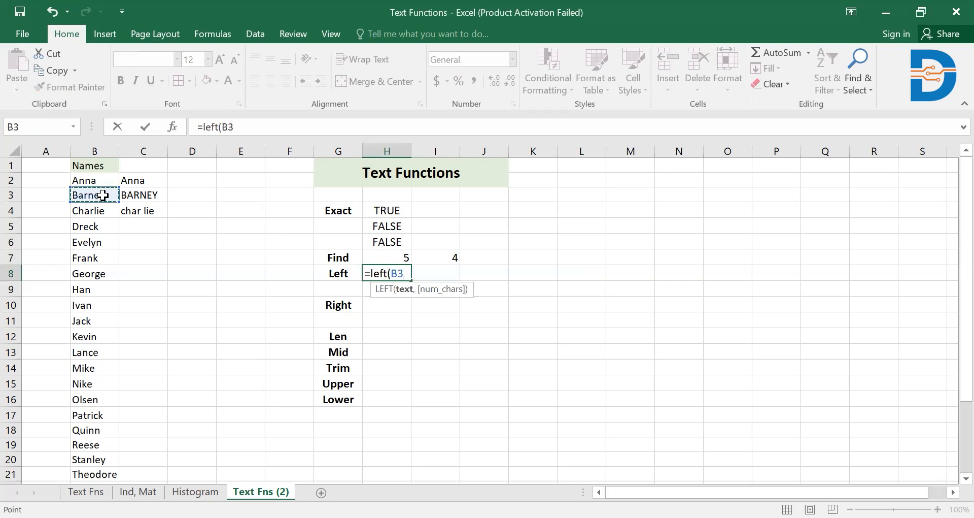
text(,)
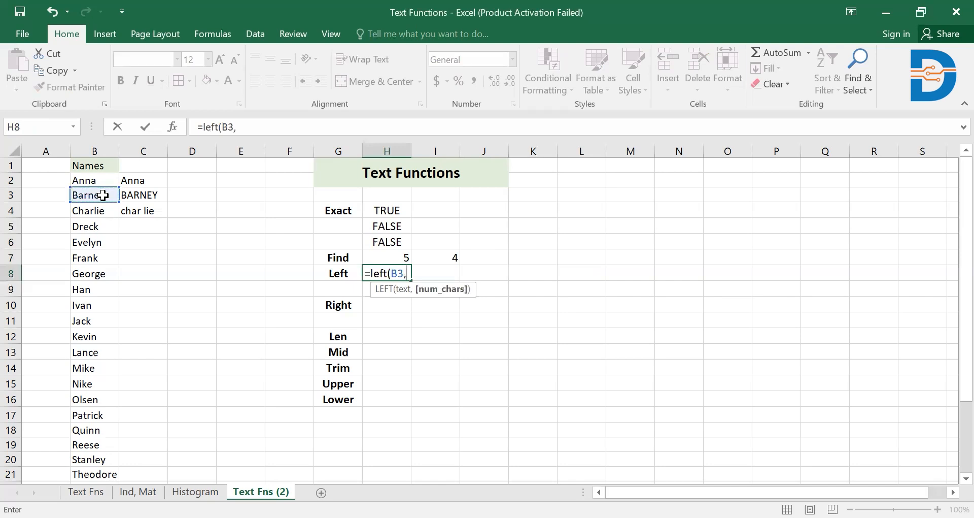
key(BackSpace)
text())
key(Return)
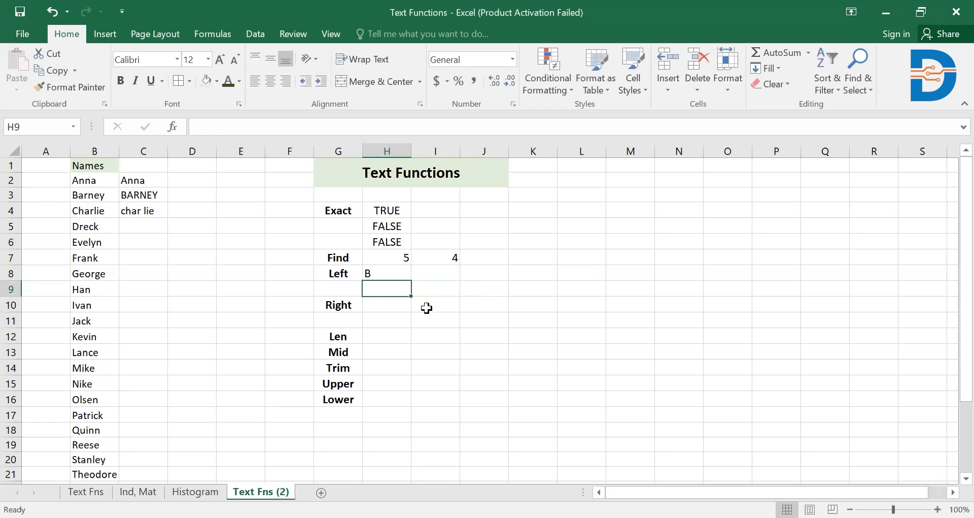
Enter a LEFT formula in H9 that extracts the first 4 characters of the text in B3
text(=)
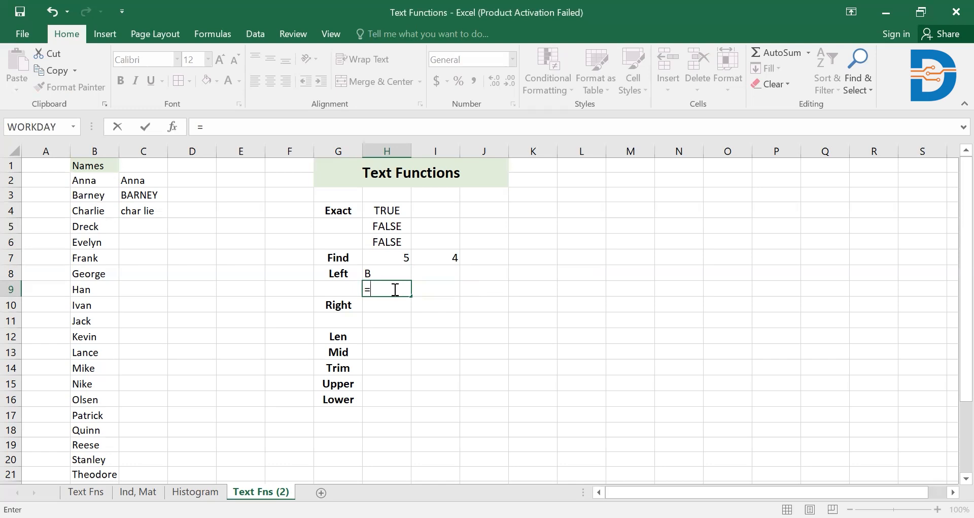
text(left()
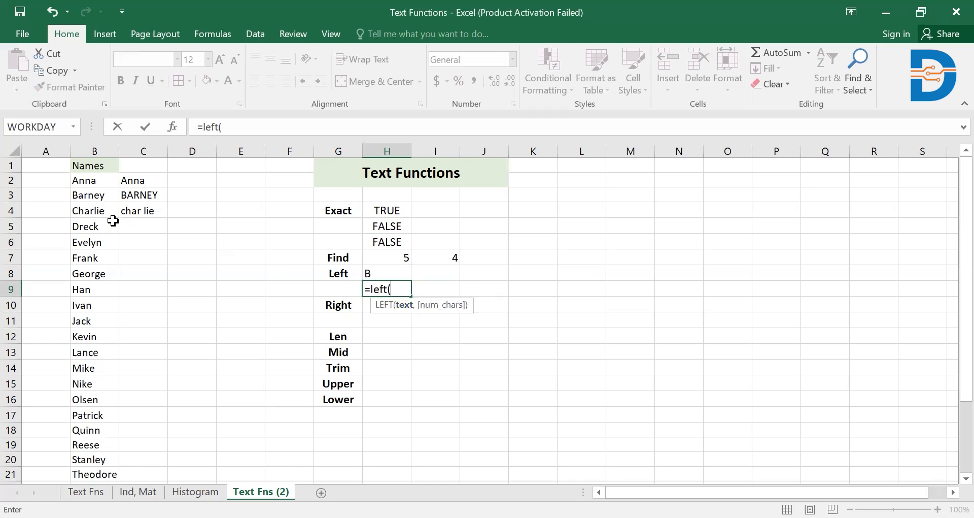
click(103, 195)
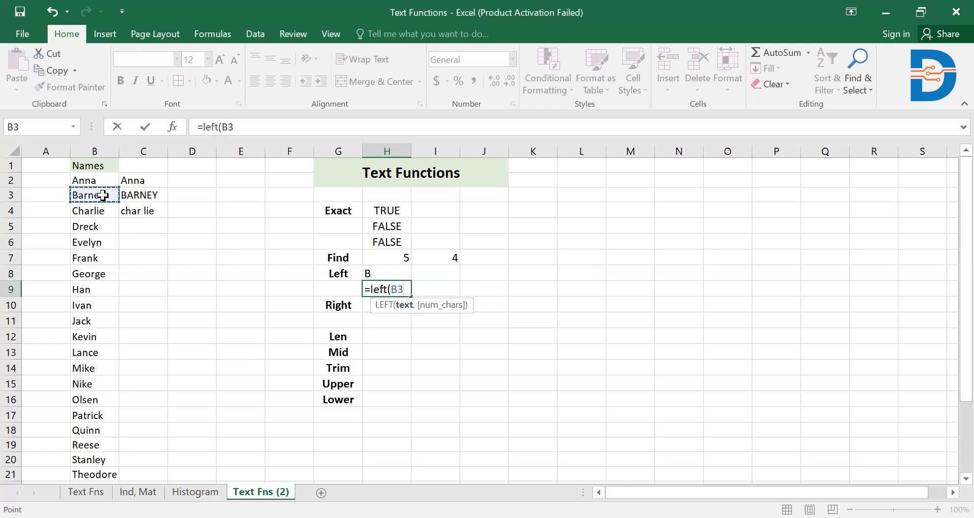
text(,4)
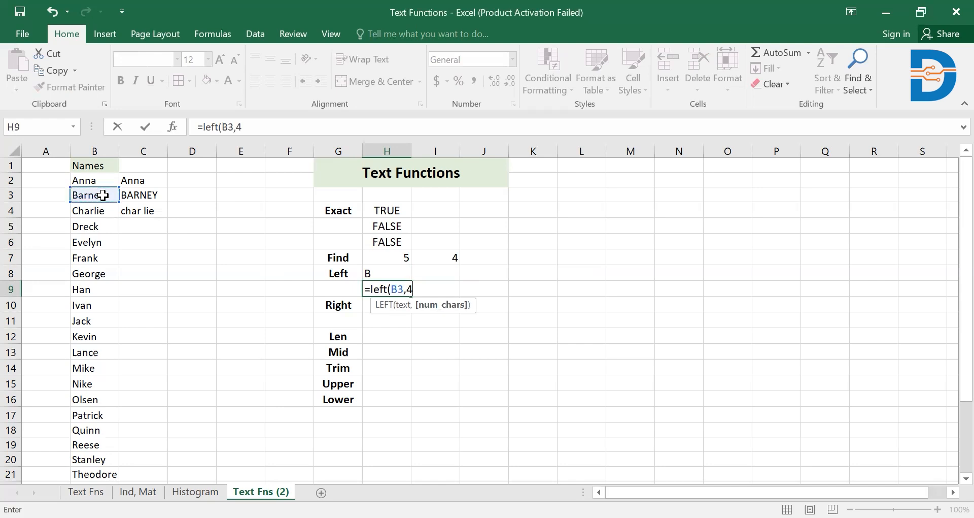
text())
key(Return)
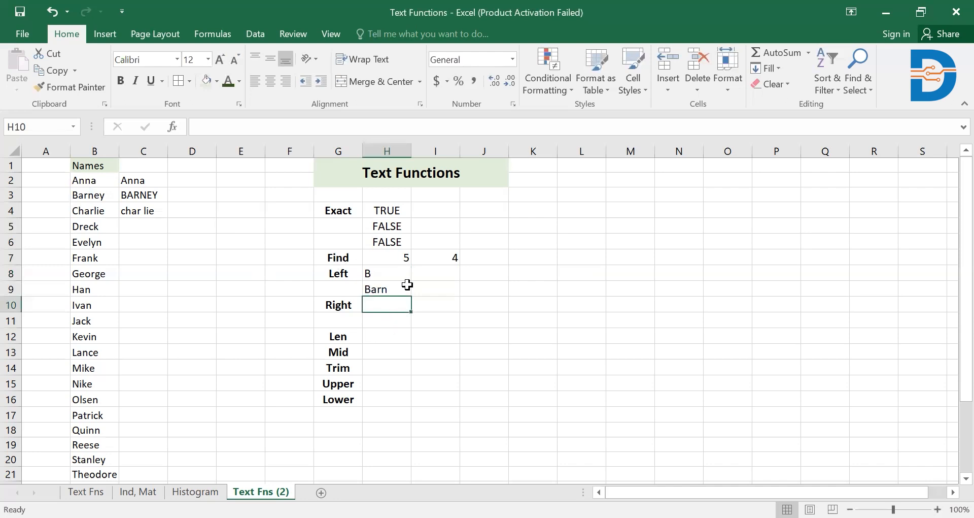
Enter a RIGHT formula in H10, beside the Right label, on the text in B4 without a character count
text(=right()
click(88, 200)
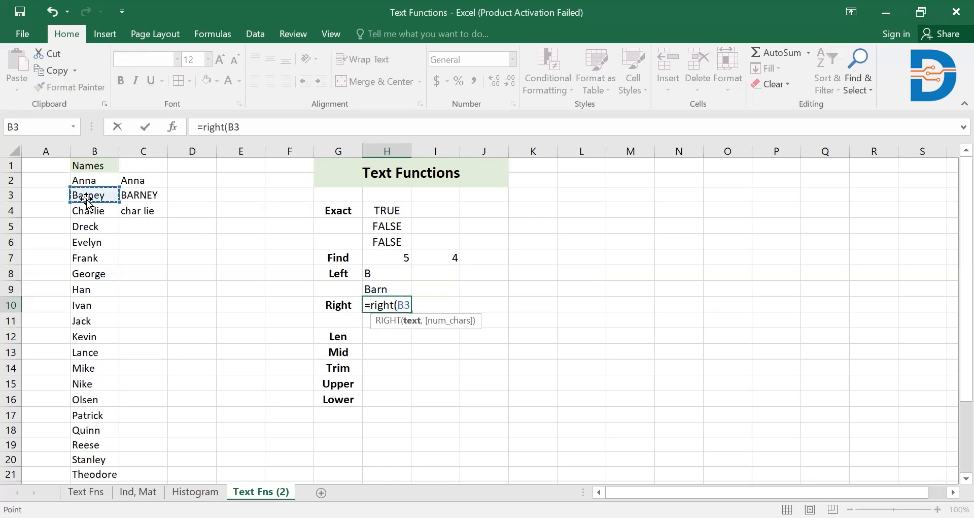
key(BackSpace)
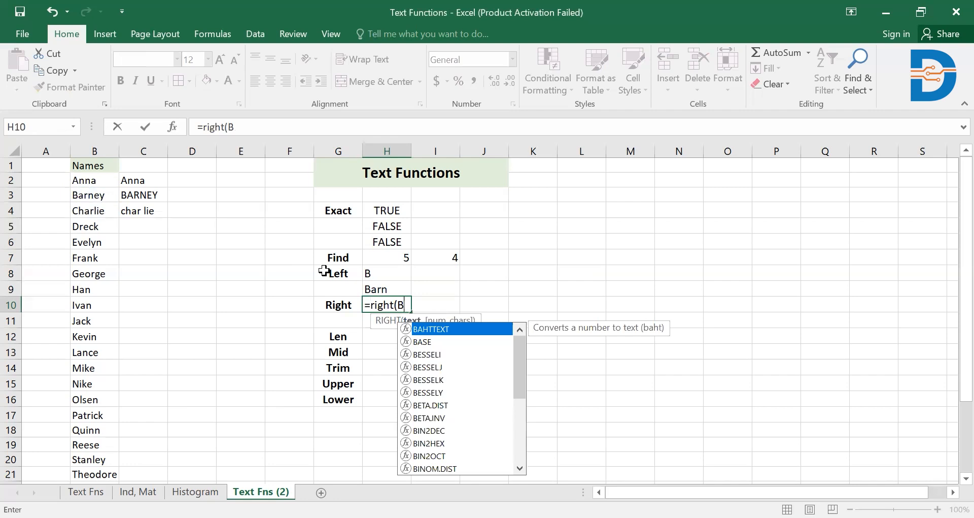
key(BackSpace)
click(90, 208)
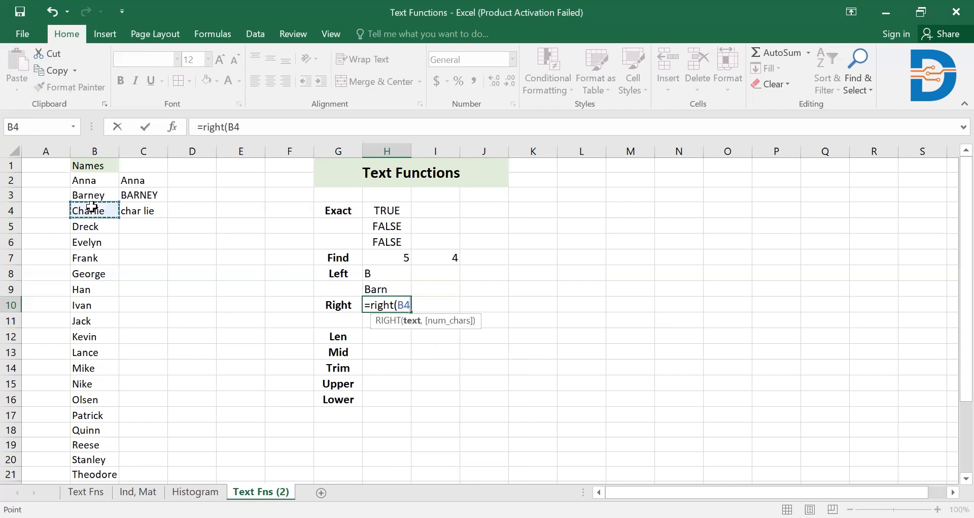
text())
key(Return)
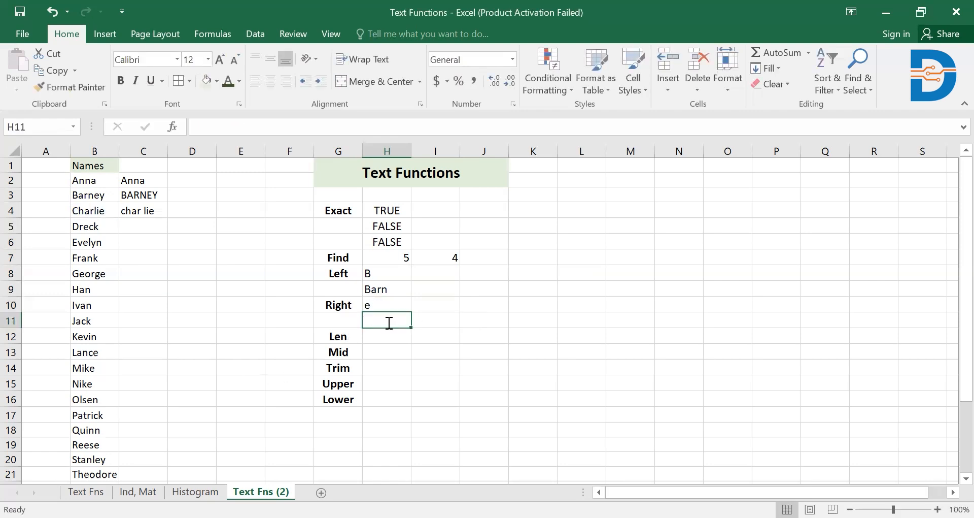
Enter a RIGHT formula in H11 that extracts the last 3 characters of the text in B4
text(=)
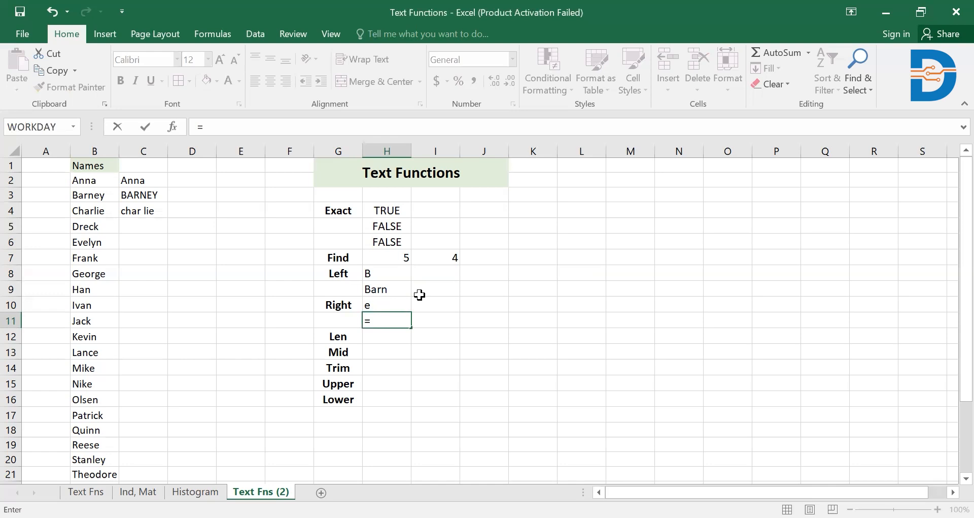
text(right()
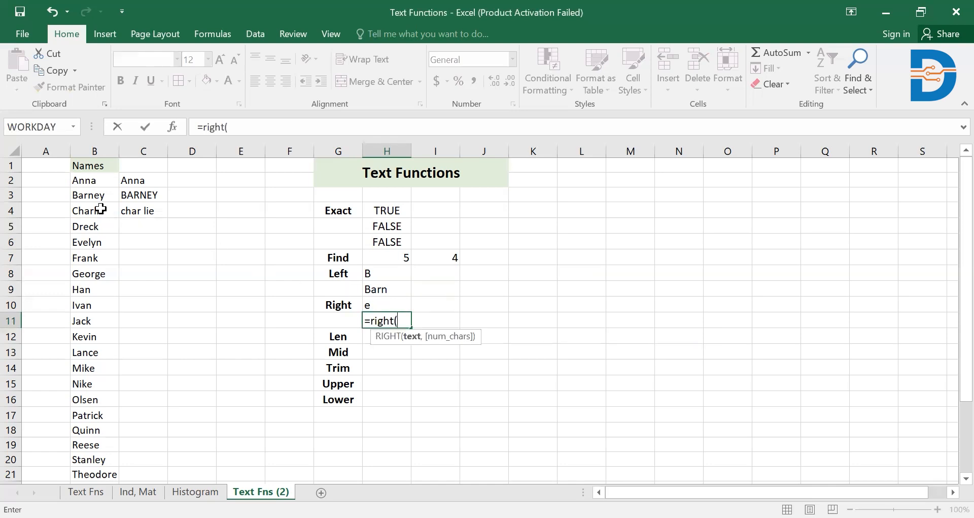
click(101, 208)
text(,3)
text(()
key(BackSpace)
text())
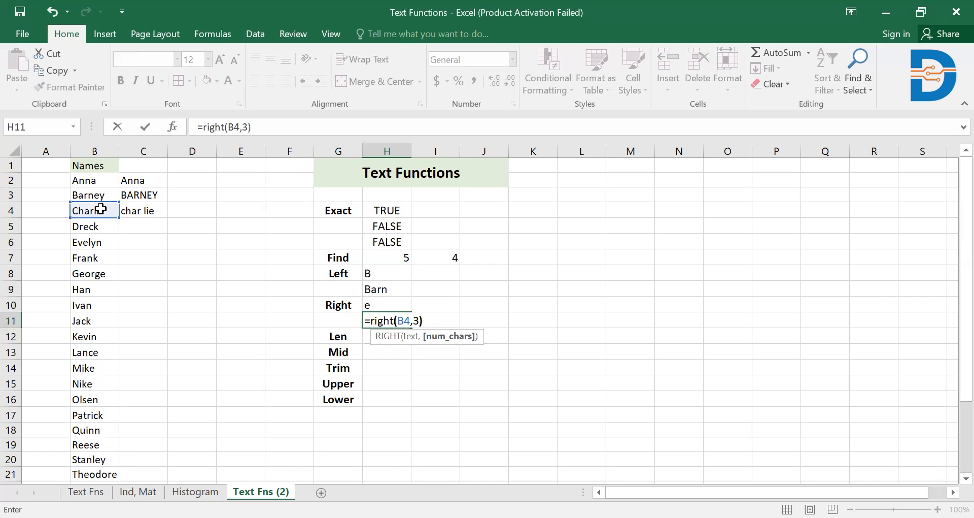
key(Return)
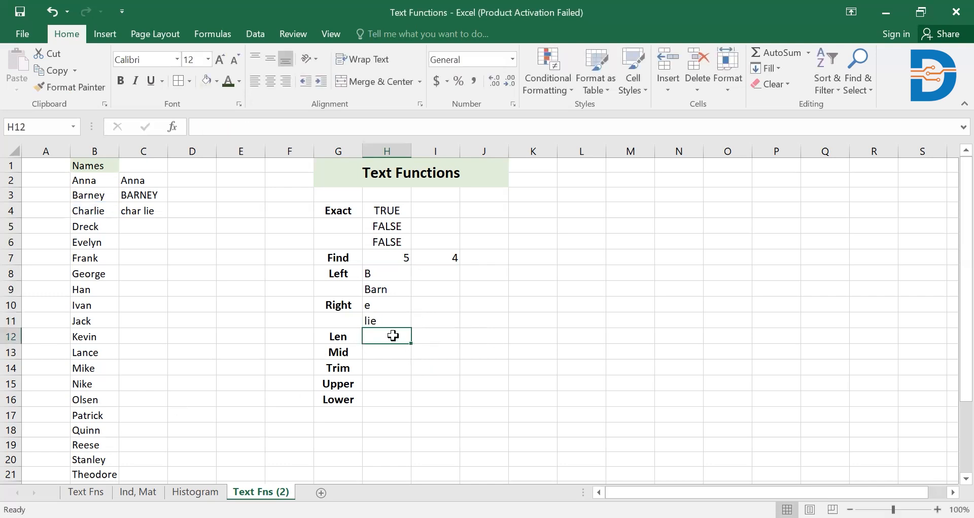
Enter a LEN formula in H12, beside the Len label, counting the characters of the text in B12
text(=)
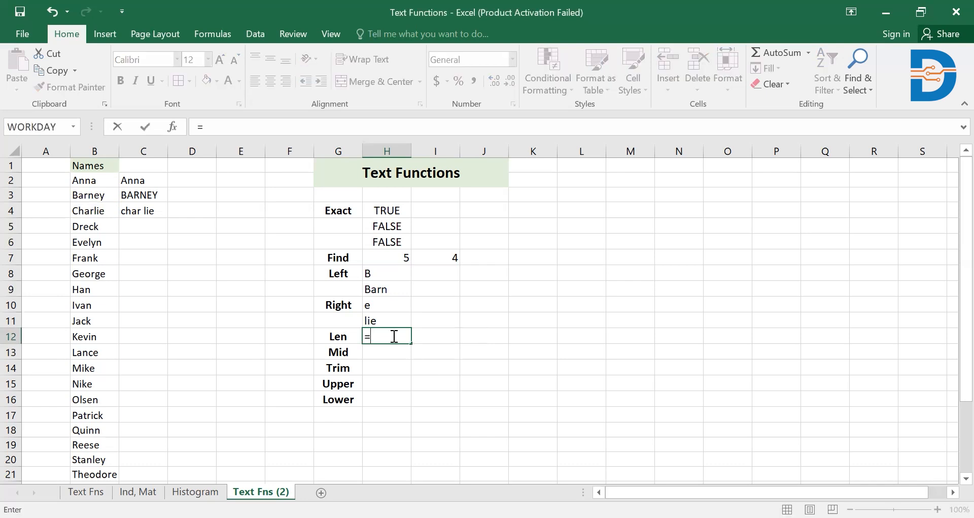
text(len()
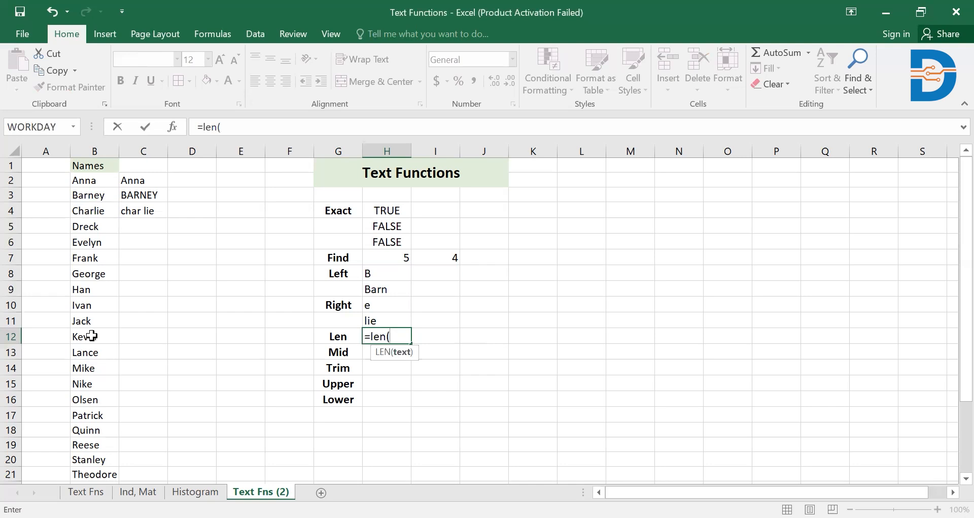
click(89, 336)
text())
key(Return)
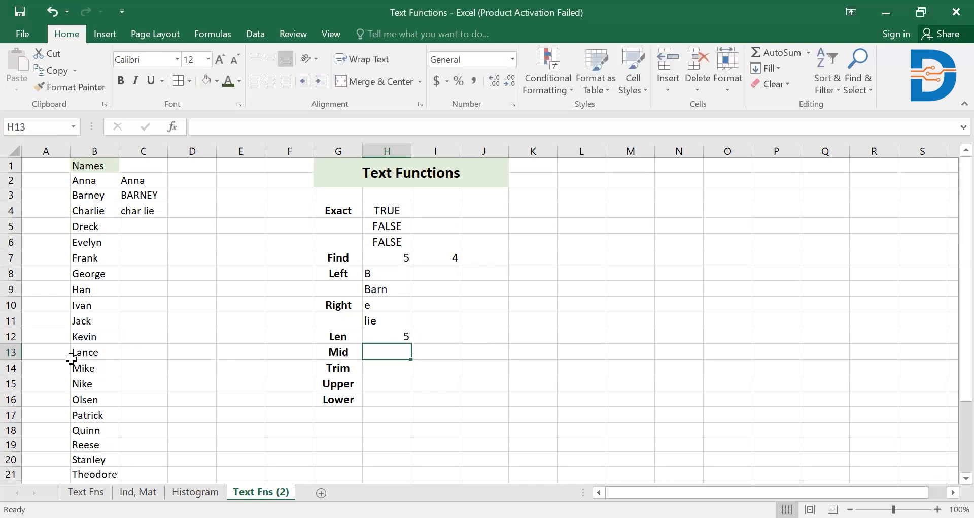
click(93, 338)
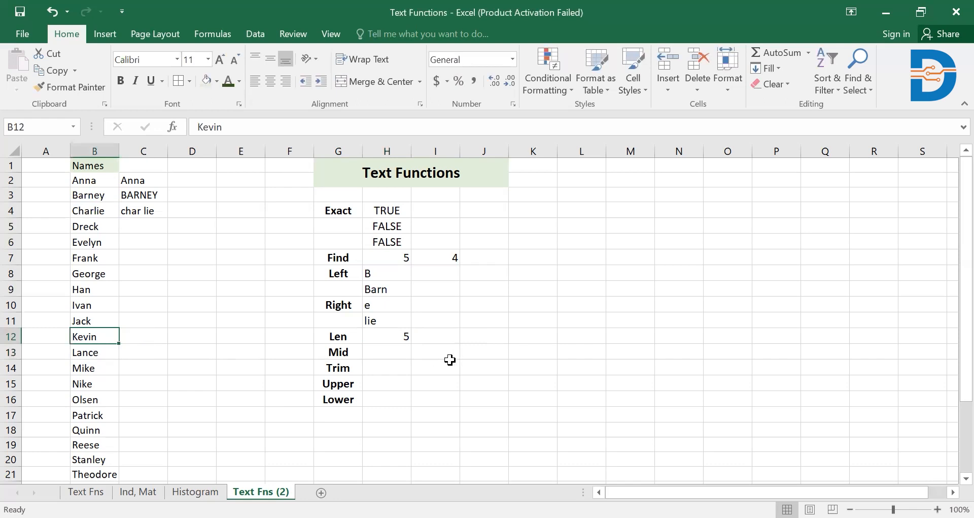
Enter a MID formula in H13 that extracts 4 characters from the text in B17, starting at character 3
click(394, 354)
text(=)
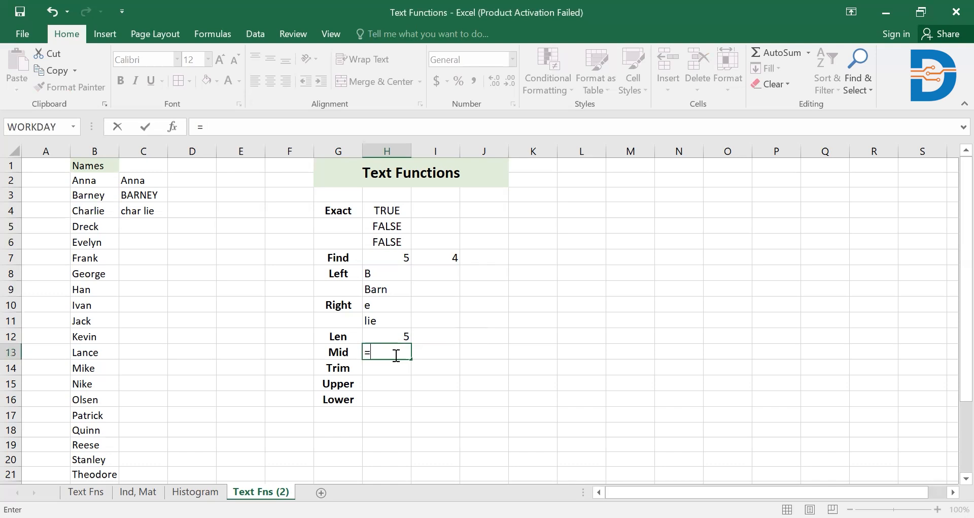
text(mid()
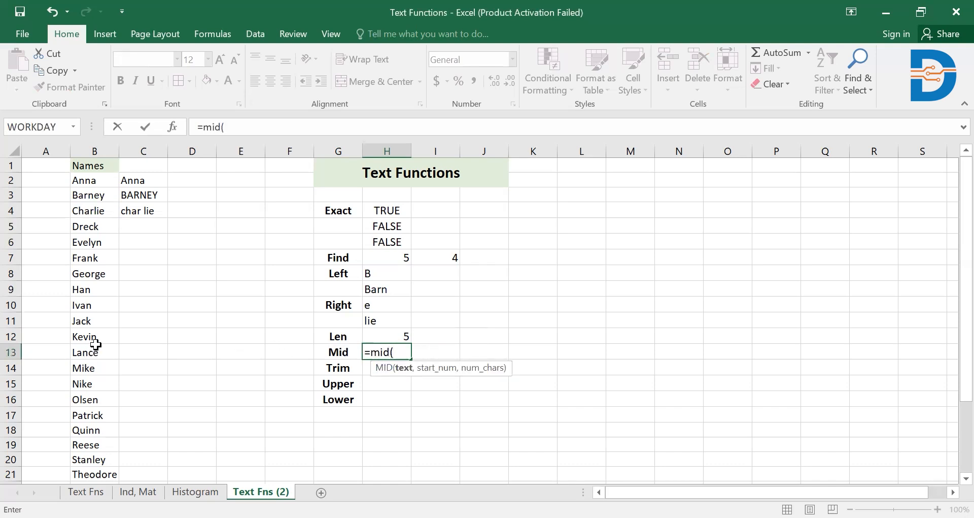
click(101, 418)
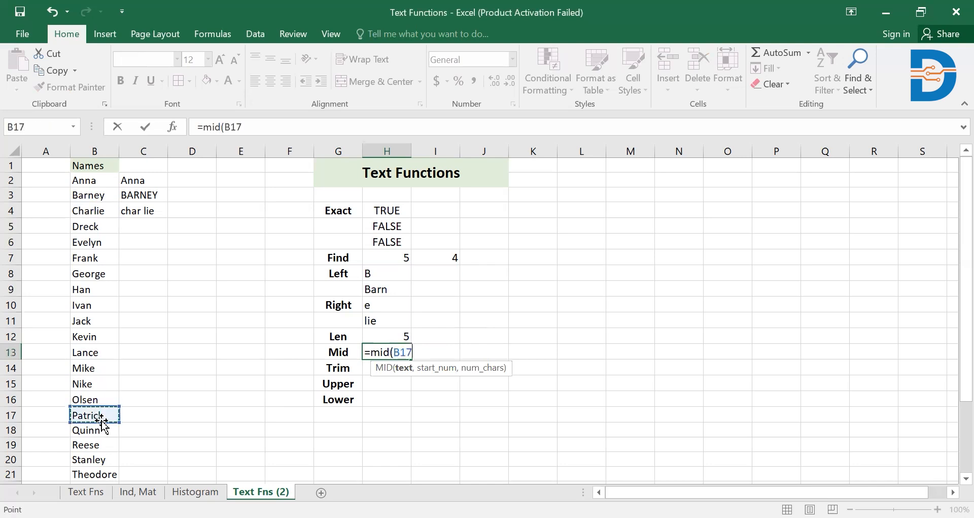
text(,3)
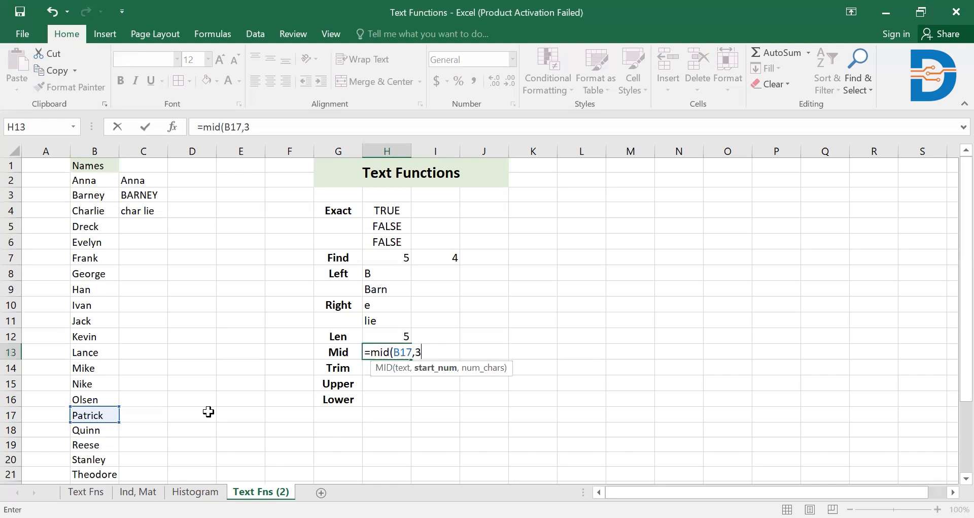
text(,)
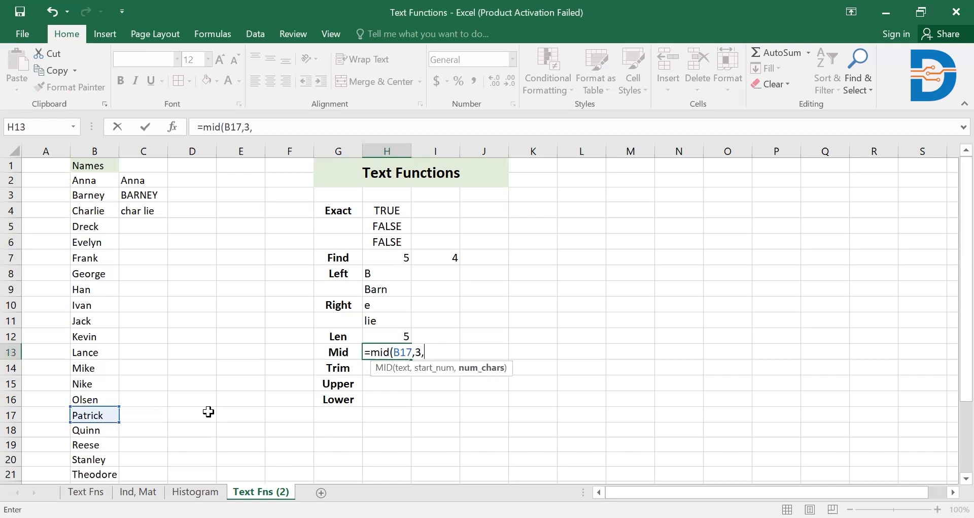
text(4))
key(Return)
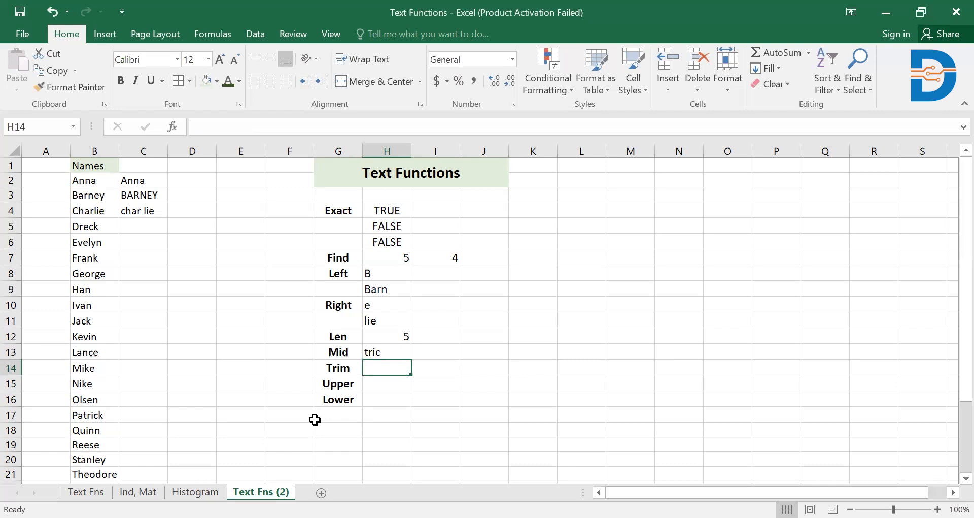
Enter the name from B14 into C14 with leading spaces, as sample text for the Trim example
text(=)
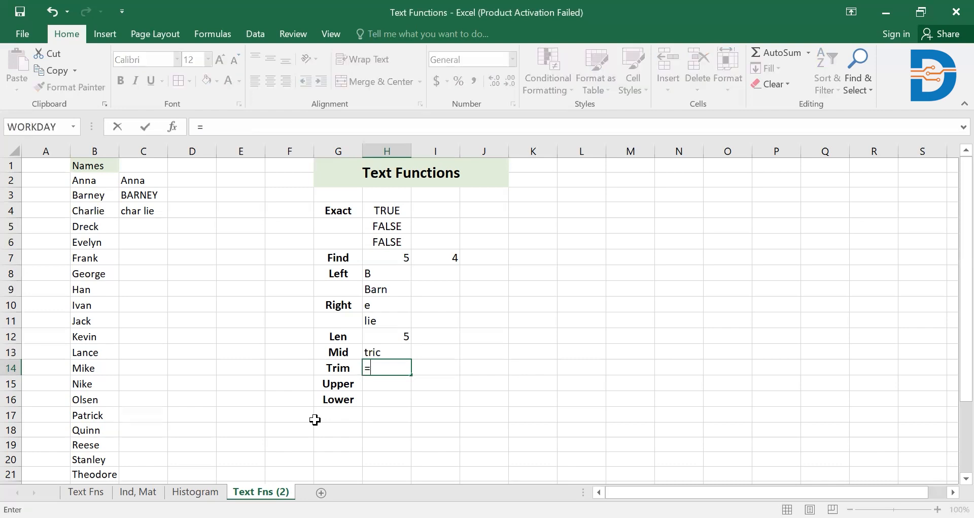
key(BackSpace)
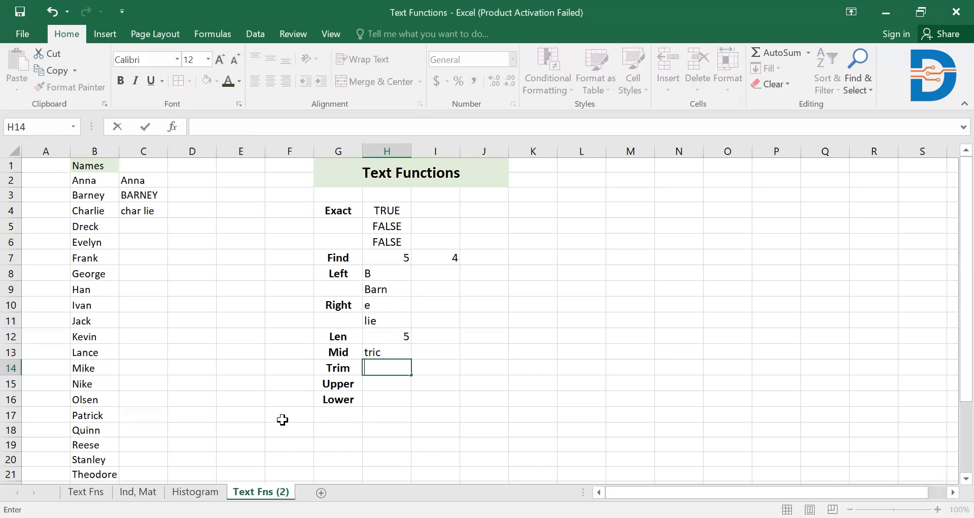
click(151, 366)
double_click(152, 366)
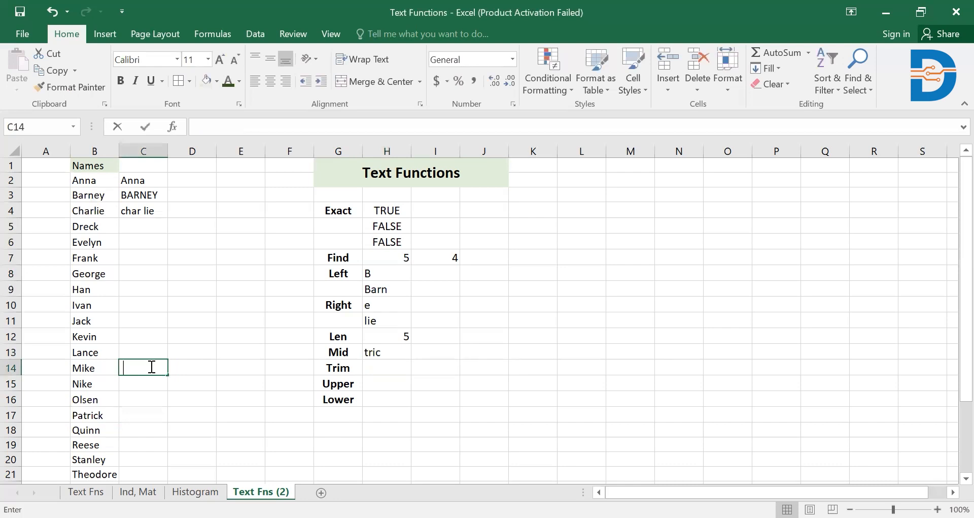
text(Mikek)
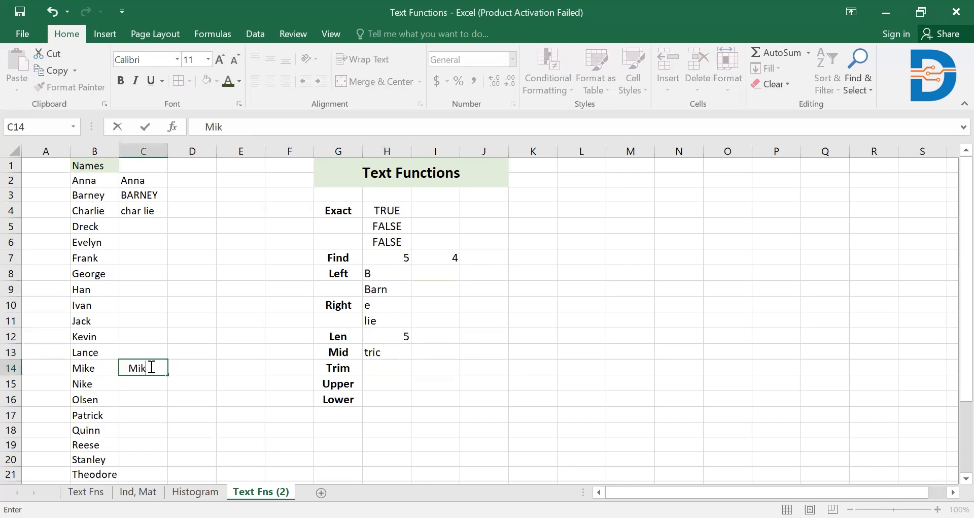
key(BackSpace)
key(BackSpace)
text(e)
key(Return)
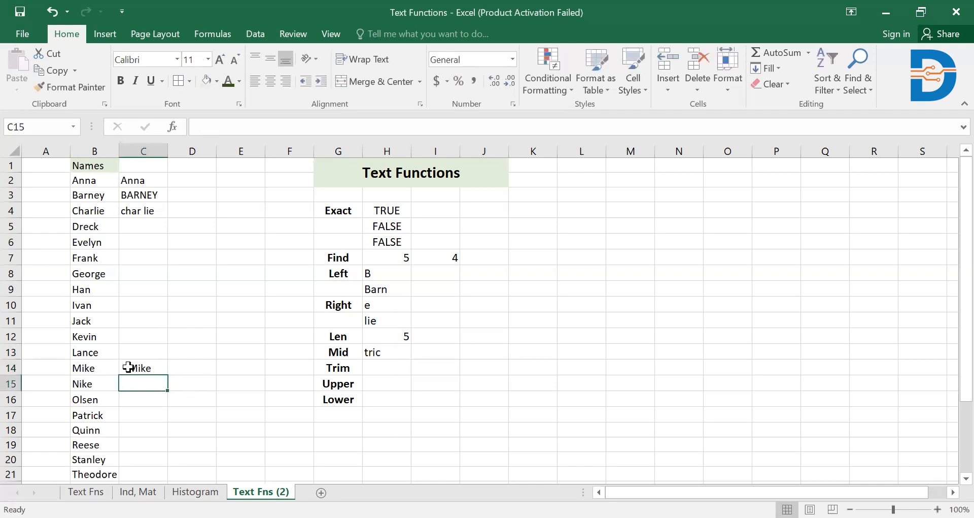
Enter a TRIM formula in H14, beside the Trim label, that removes the extra spaces from the text in C14
click(96, 364)
click(133, 366)
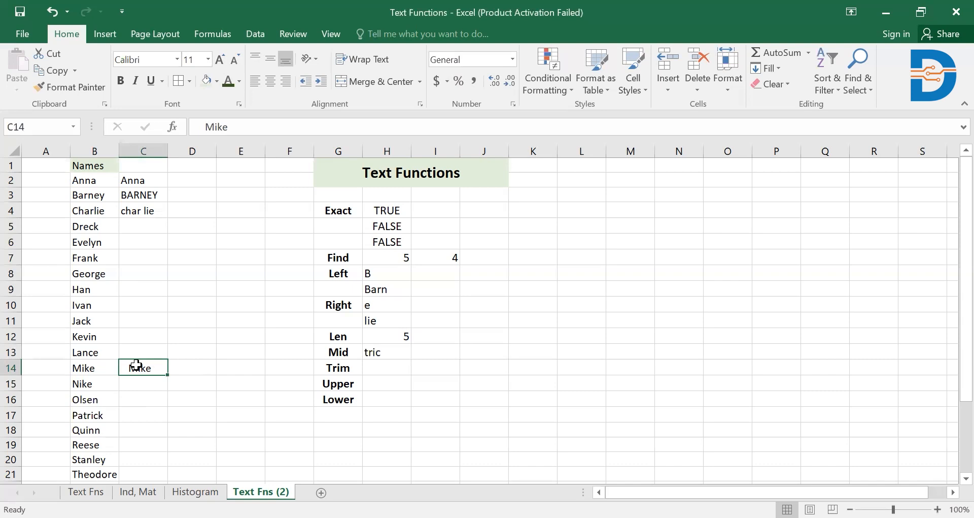
click(374, 369)
text(=)
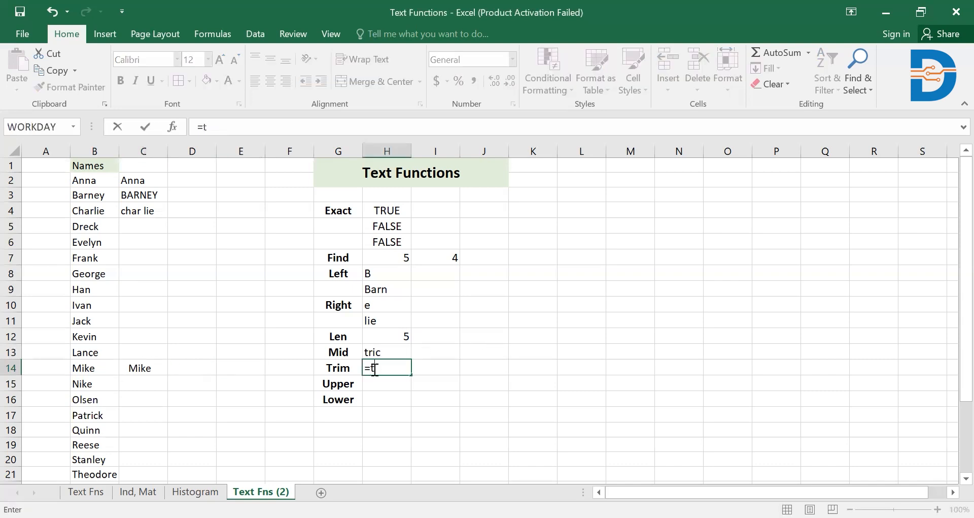
text(trim()
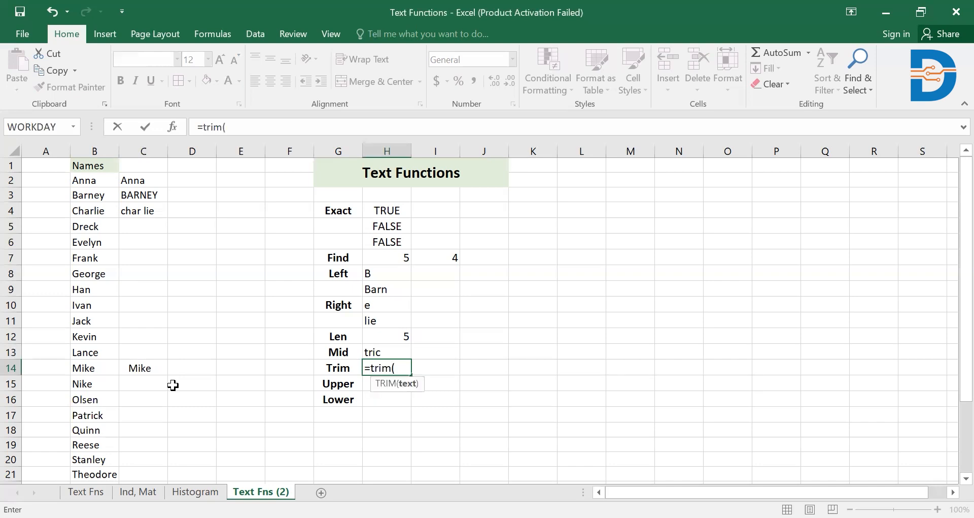
click(151, 367)
text())
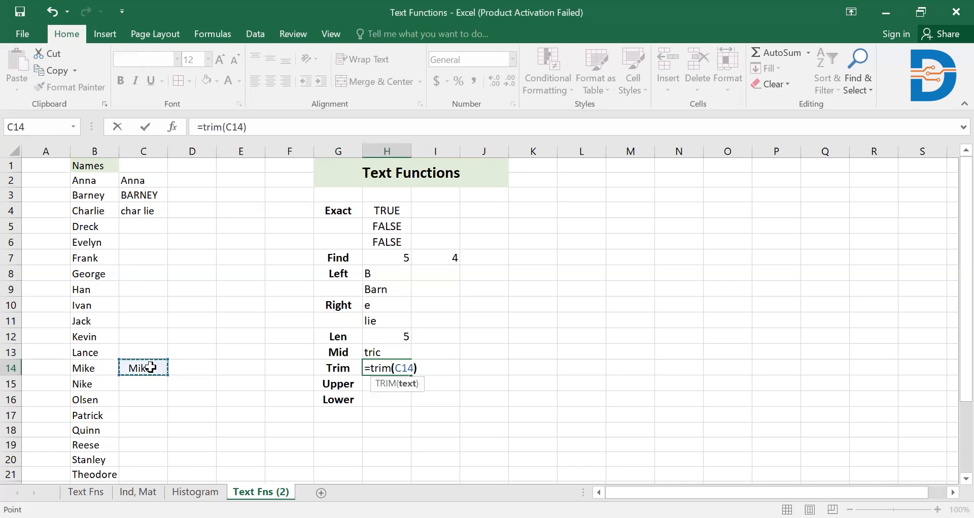
key(Return)
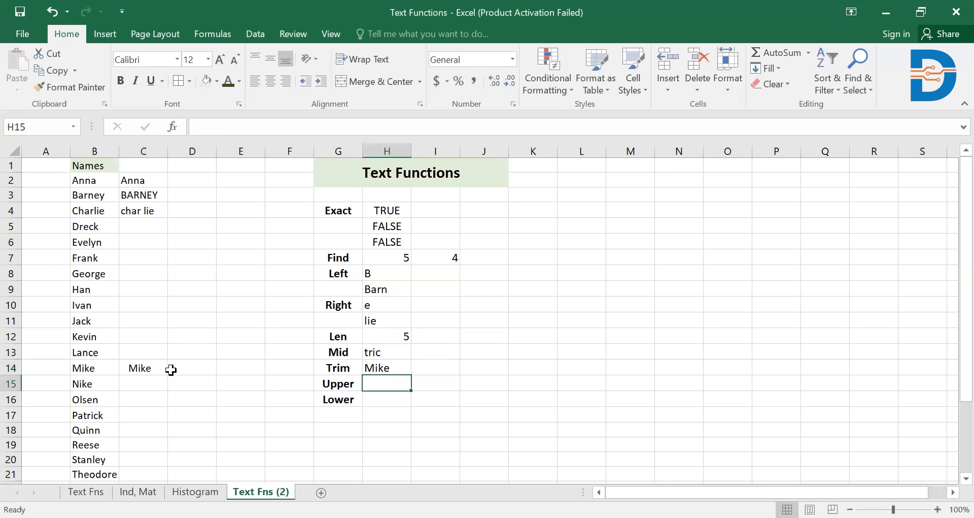
click(138, 367)
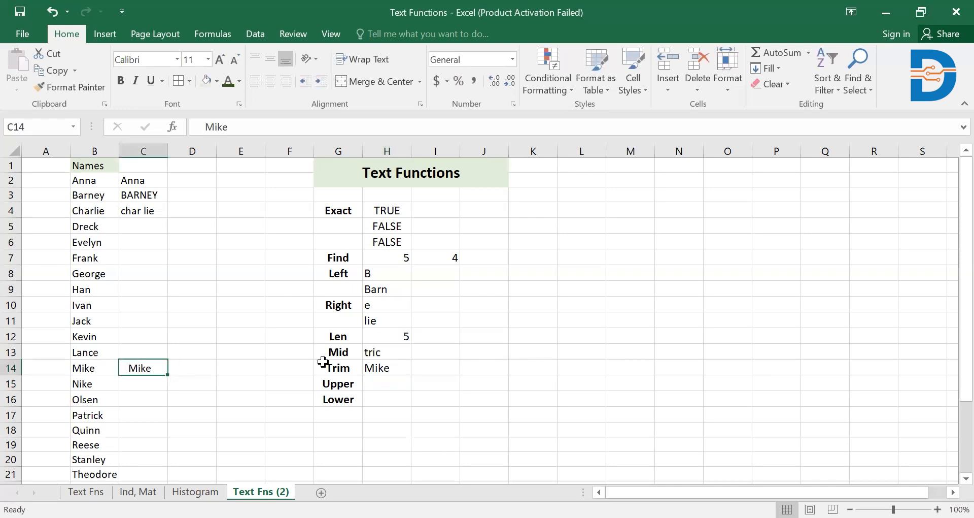
click(391, 370)
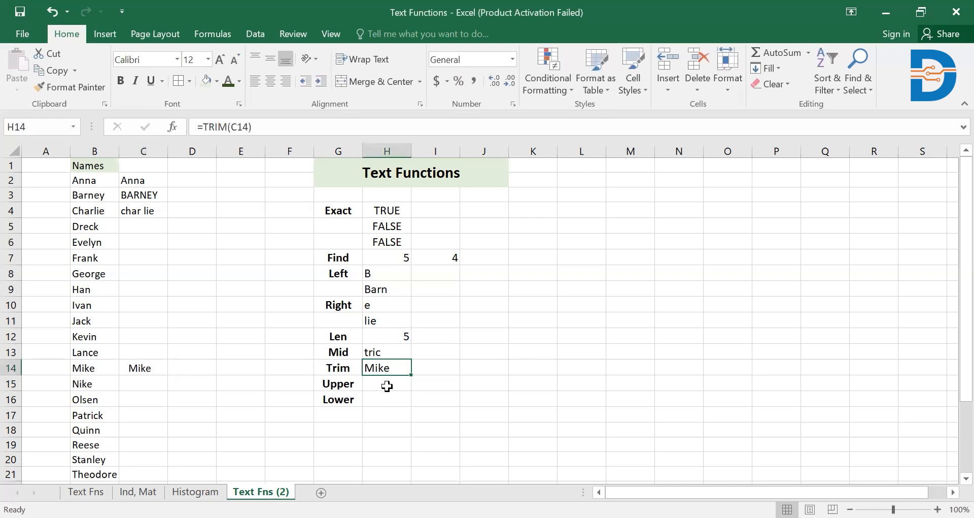
Enter an UPPER formula in H15, beside the Upper label, that converts the text in B15 to uppercase
click(387, 382)
text(=)
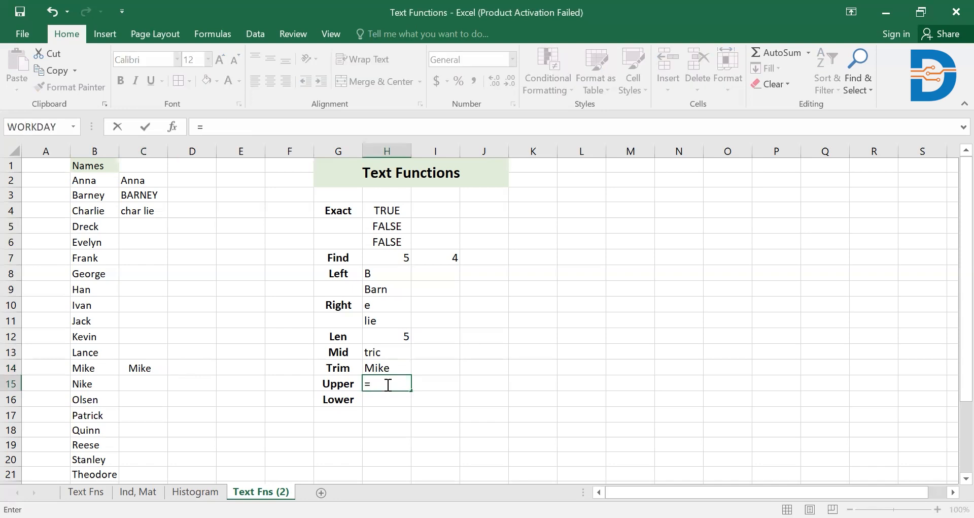
text(upper)
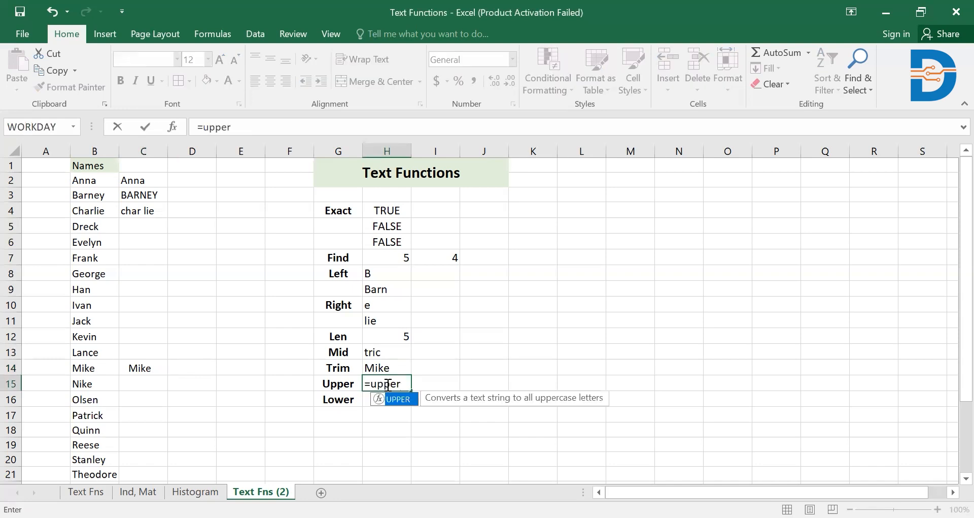
text(()
click(93, 383)
text())
key(Return)
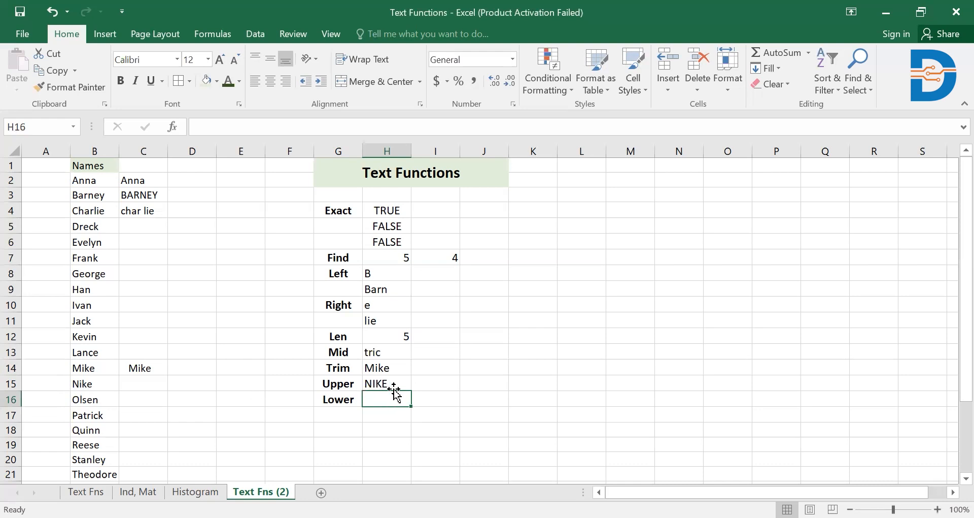
Enter a LOWER formula in H16, beside the Lower label, that converts the text in B16 to lowercase
text(=)
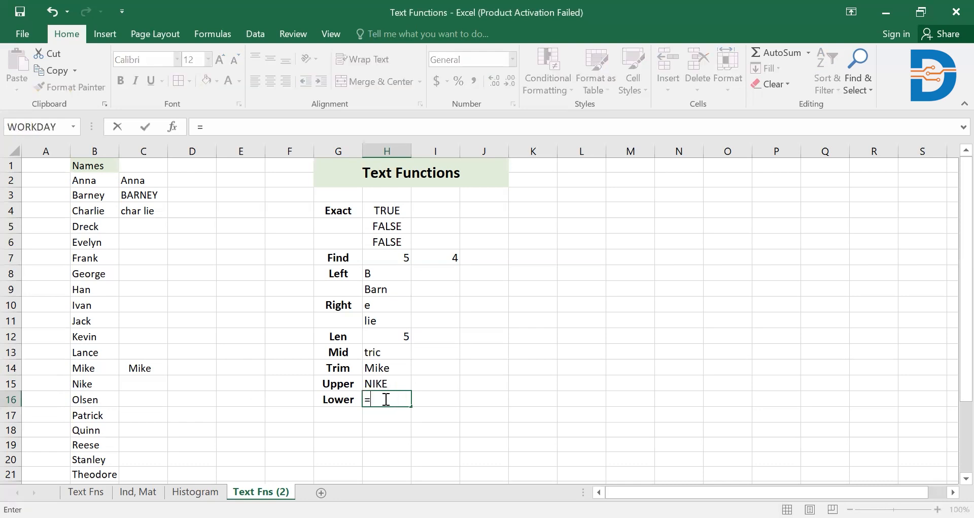
text(lower)
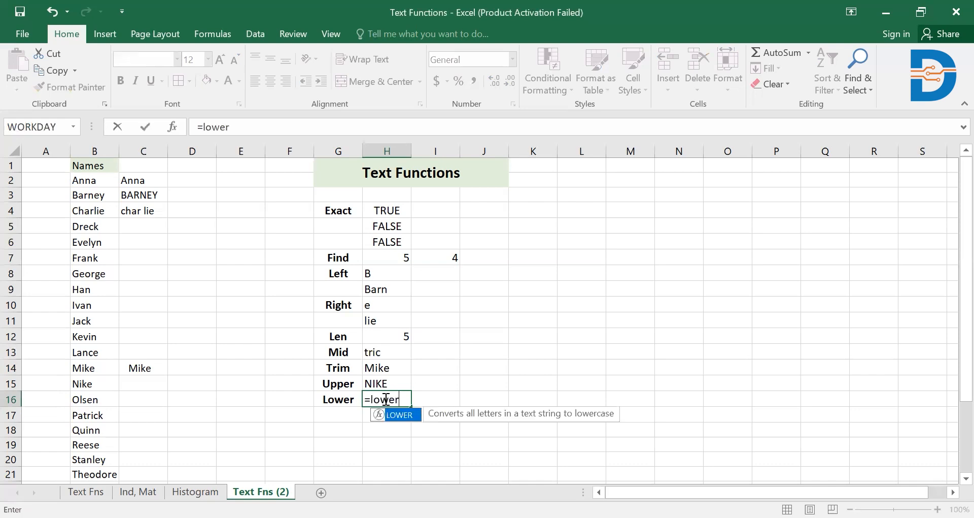
text(()
click(96, 399)
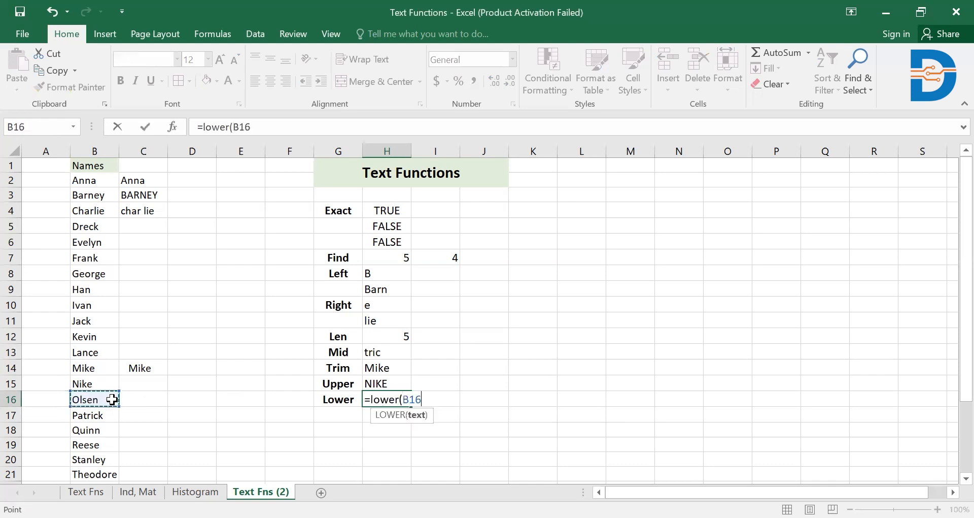
text())
key(Return)
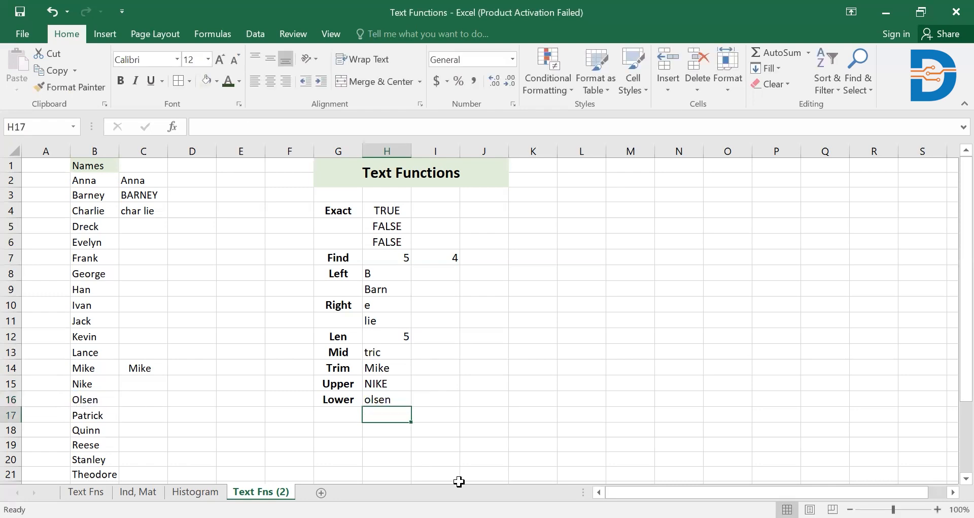